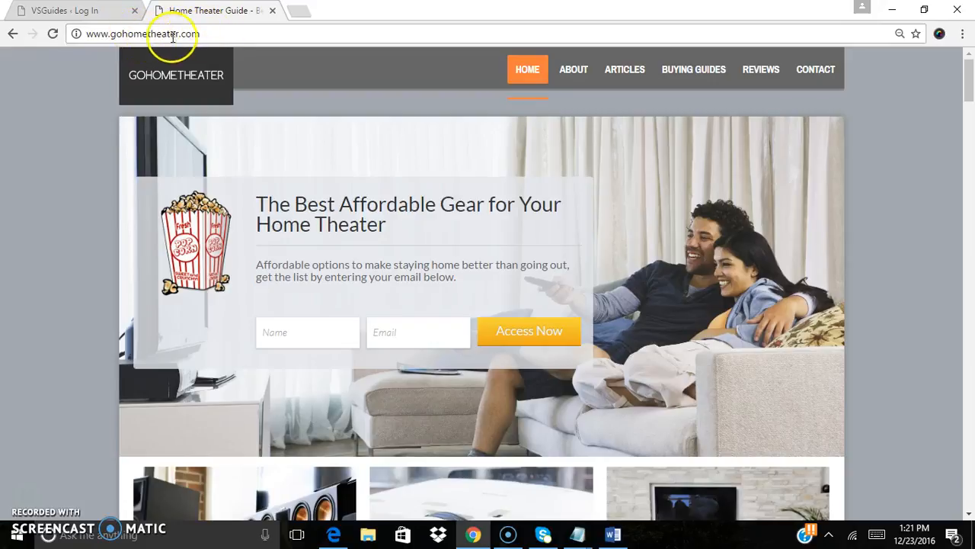
# Go to gohometheater.com/wp-admin/ in the browser
pyautogui.click(200, 35)
pyautogui.write('/')
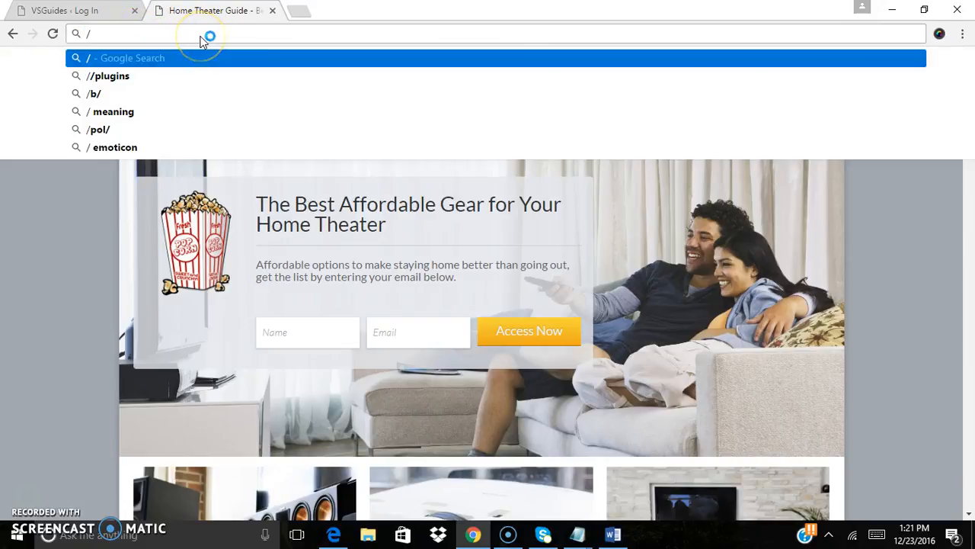
pyautogui.press('BackSpace')
pyautogui.write('g')
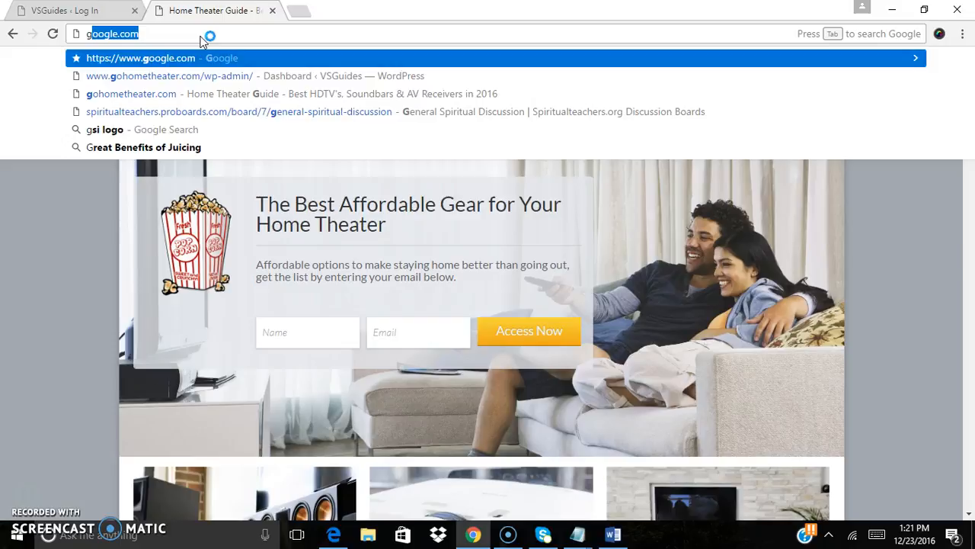
pyautogui.write('ohometheater.com')
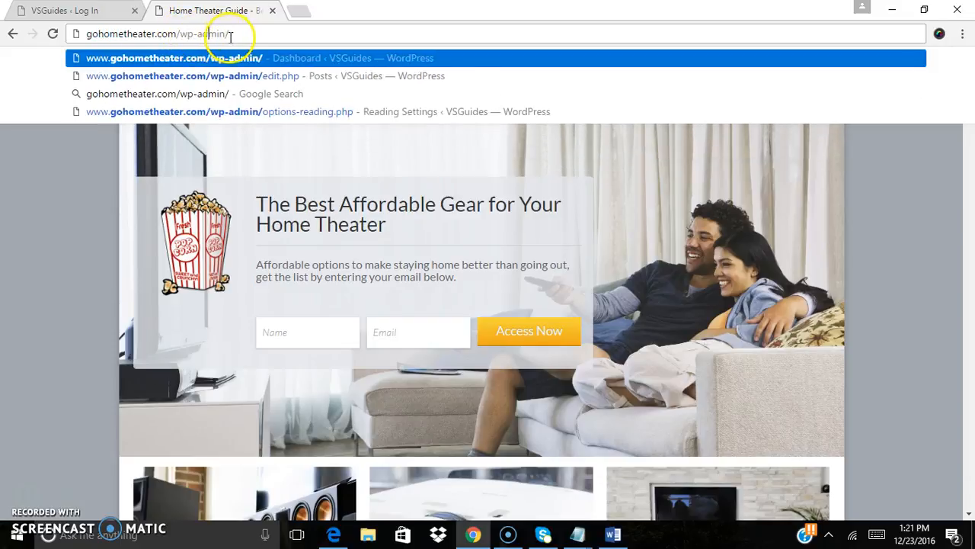
pyautogui.press('Return')
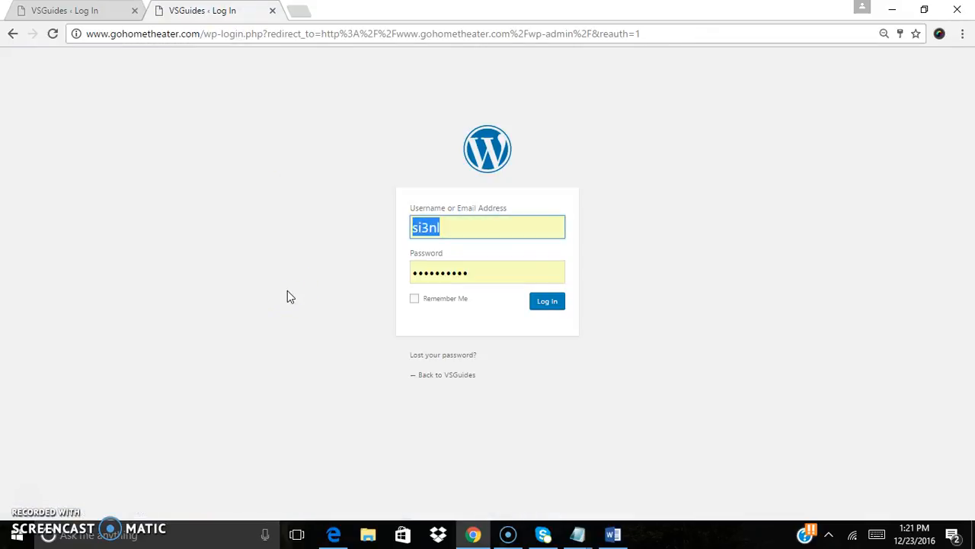
# Log in to the WordPress admin with the saved credentials and open a new post, focusing its title field
pyautogui.click(487, 232)
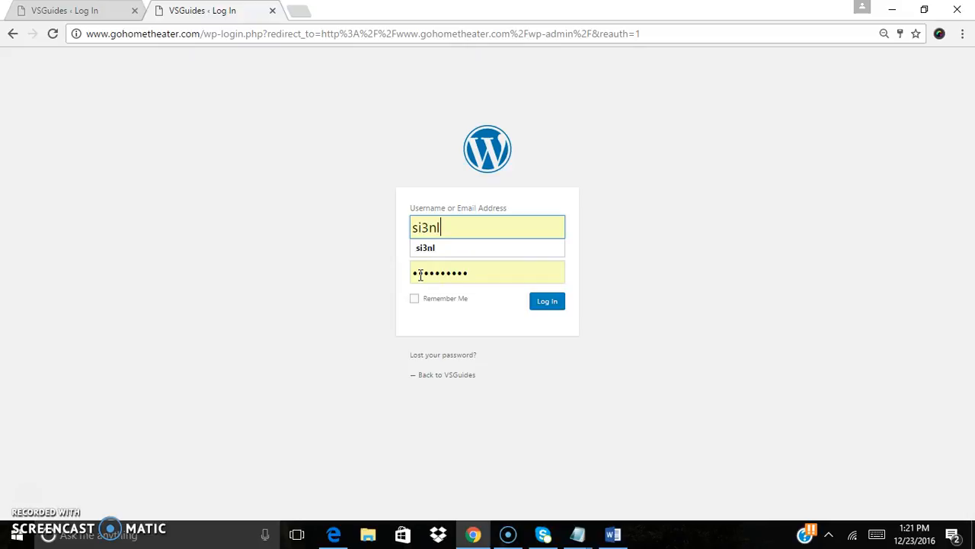
pyautogui.click(556, 312)
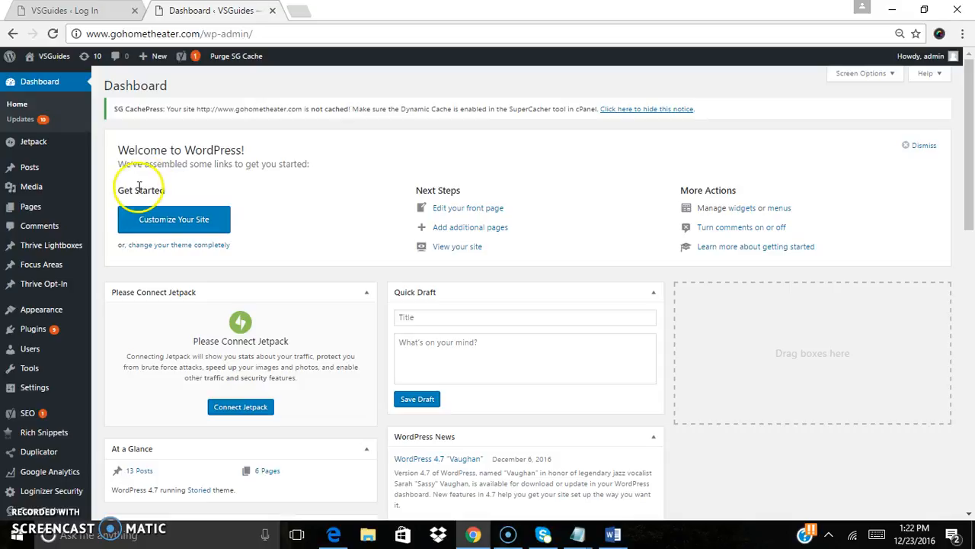
pyautogui.moveTo(35, 169)
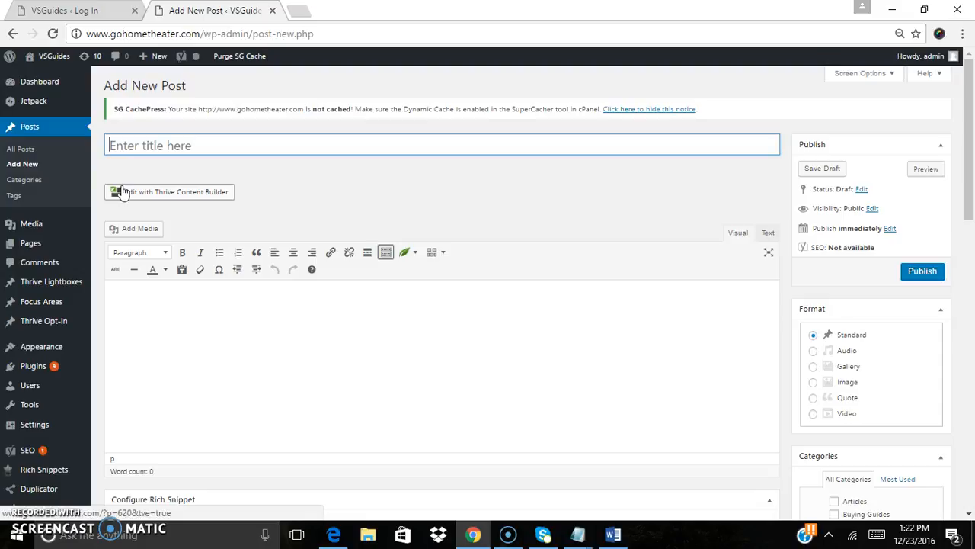
pyautogui.click(153, 147)
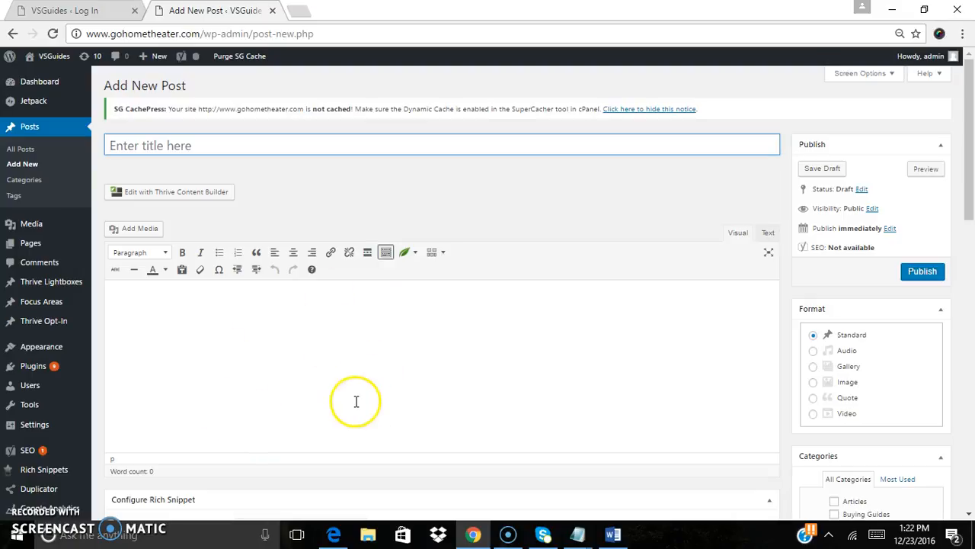
# Switch to the Word document and copy the title line 'The Essential Home Theater Accessories Guide'
pyautogui.click(614, 535)
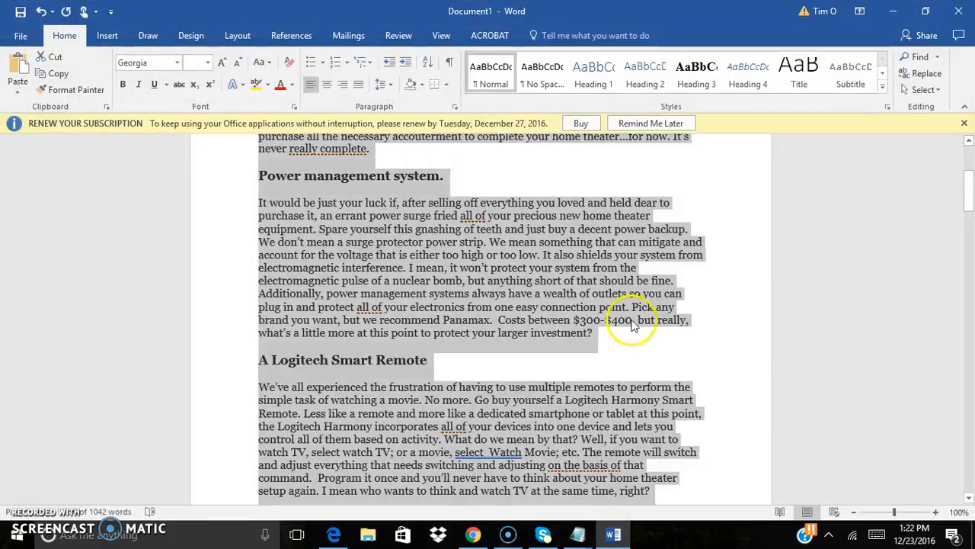
pyautogui.click(670, 294)
pyautogui.moveTo(967, 199); pyautogui.dragTo(967, 176)
pyautogui.click(361, 183)
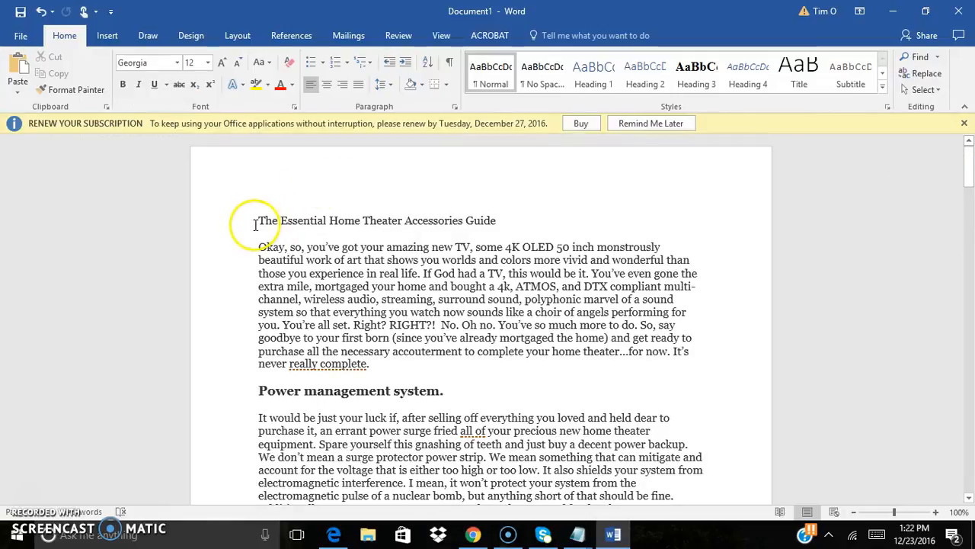
pyautogui.moveTo(251, 219); pyautogui.dragTo(512, 226)
pyautogui.hotkey('ctrl', 'c')
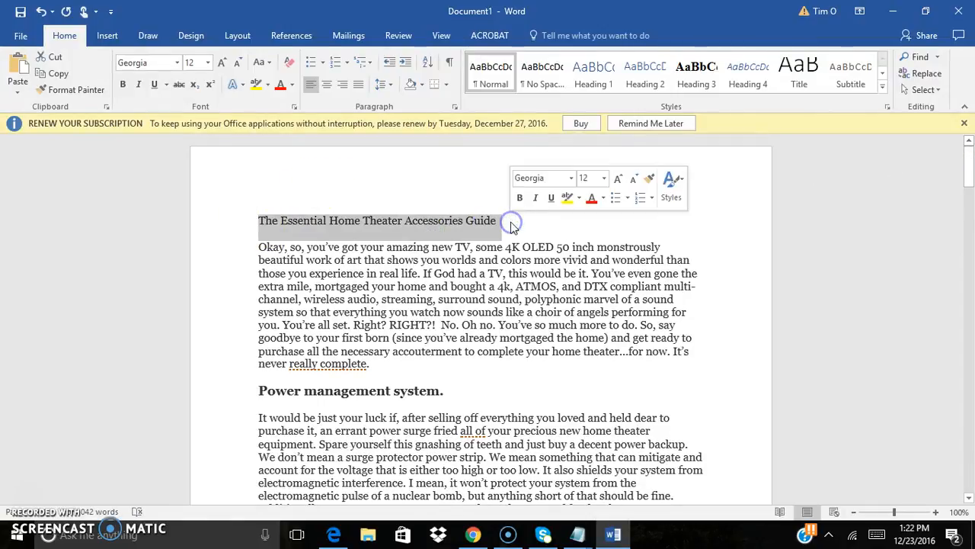
pyautogui.rightClick(466, 227)
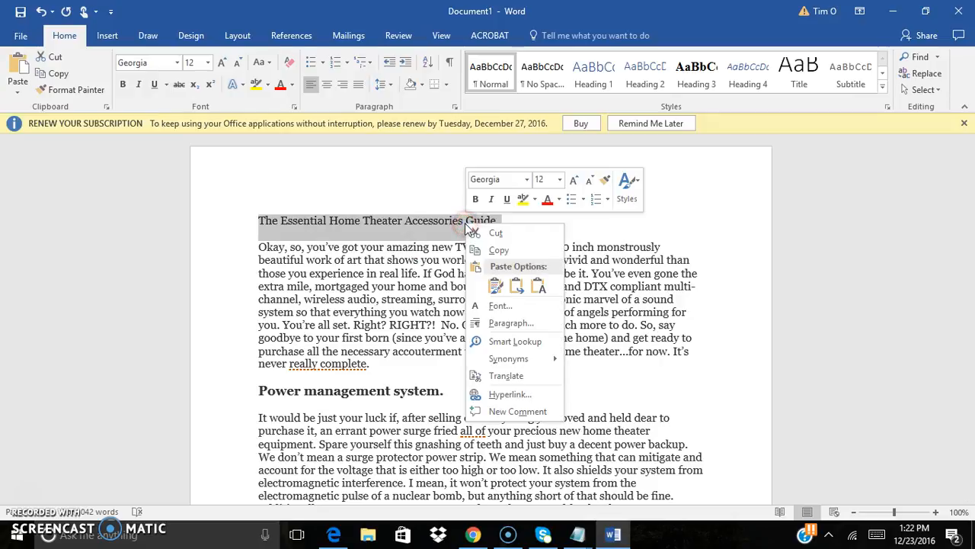
pyautogui.click(474, 250)
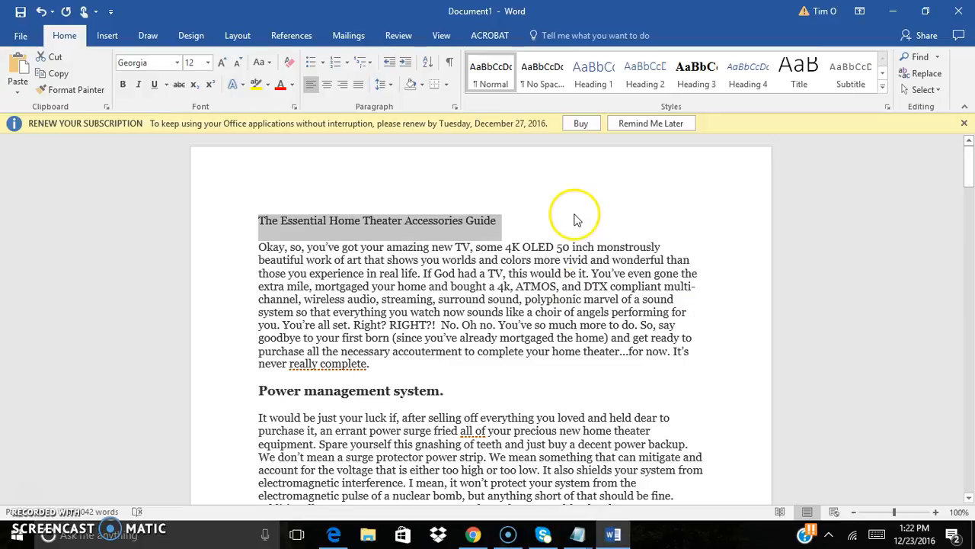
# Return to the browser and paste the copied title into the new post's title field
pyautogui.click(893, 11)
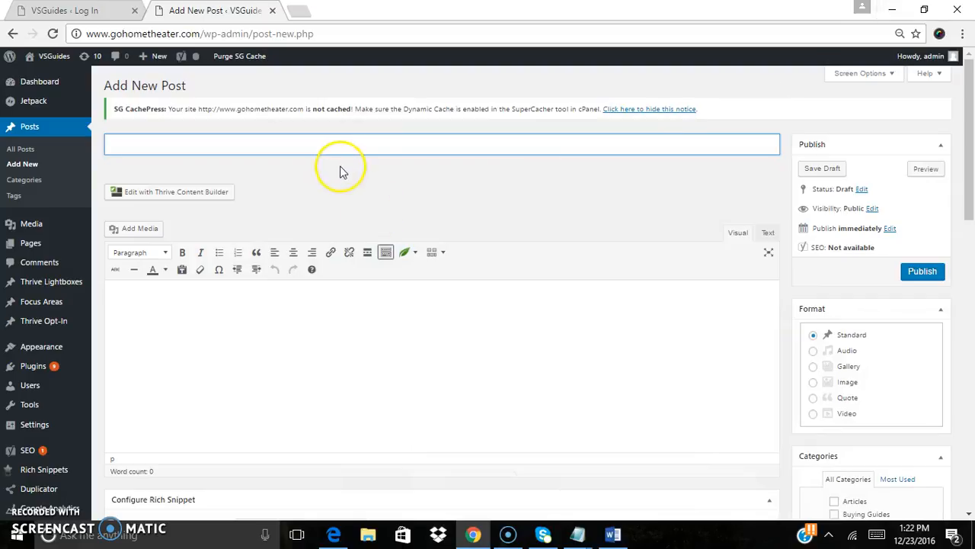
pyautogui.rightClick(261, 148)
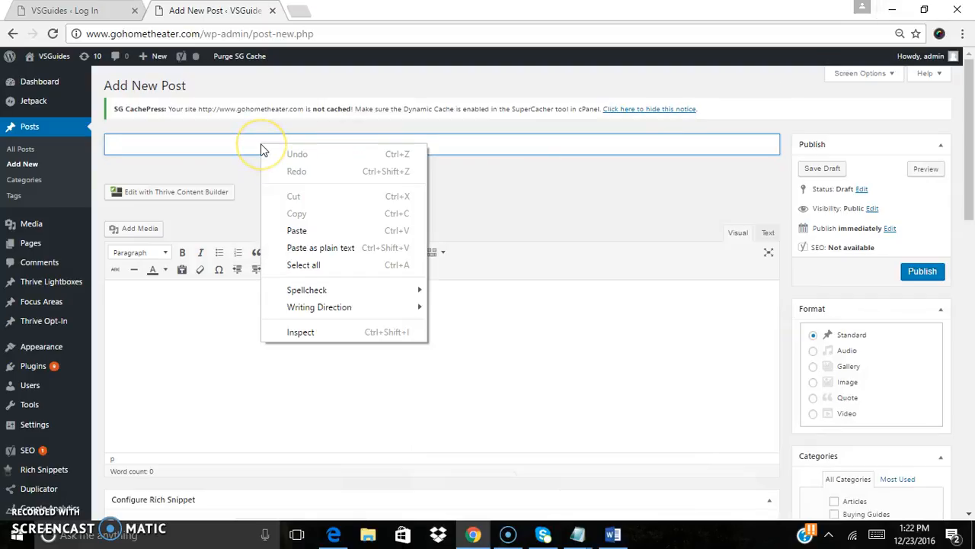
pyautogui.click(279, 231)
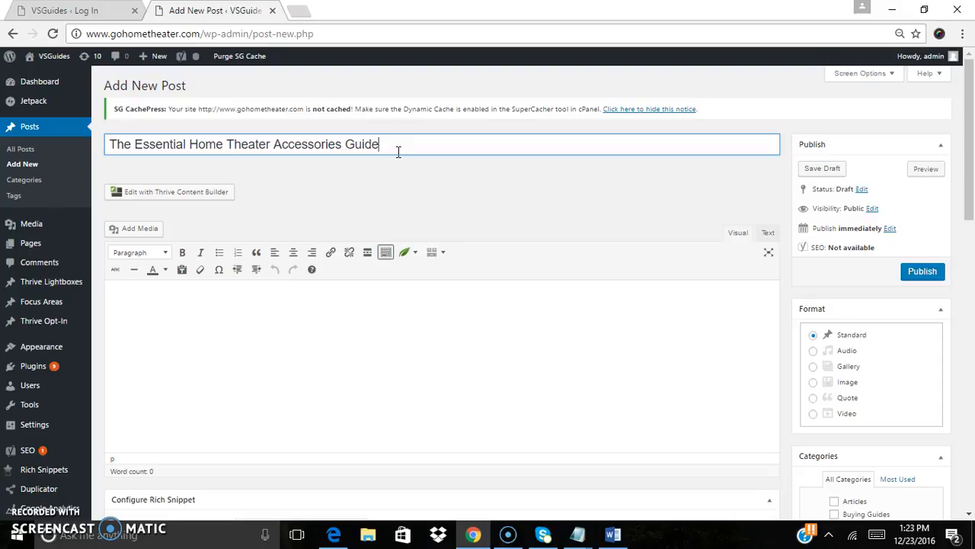
# Switch to Word, select the article body below the title, and copy it
pyautogui.click(239, 325)
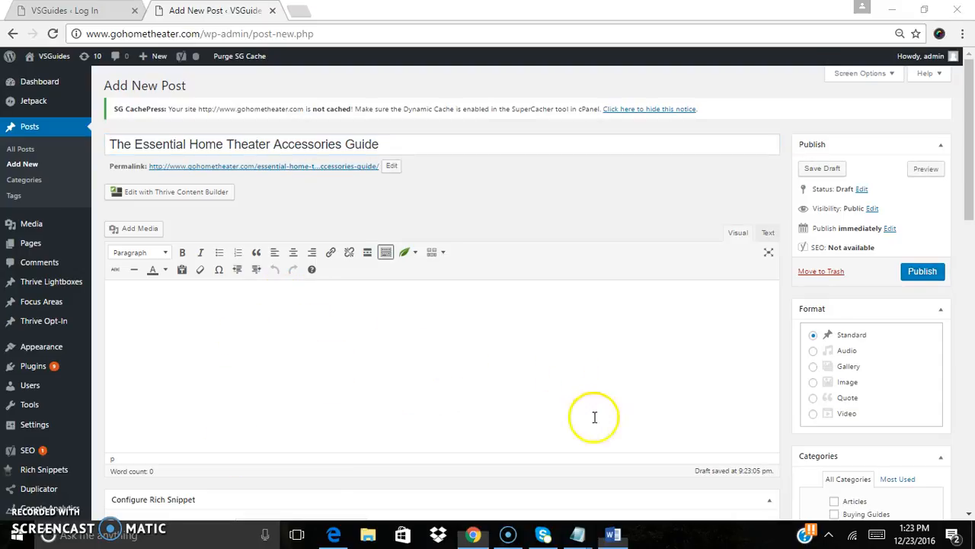
pyautogui.click(615, 534)
pyautogui.click(356, 296)
pyautogui.moveTo(258, 249); pyautogui.dragTo(528, 310)
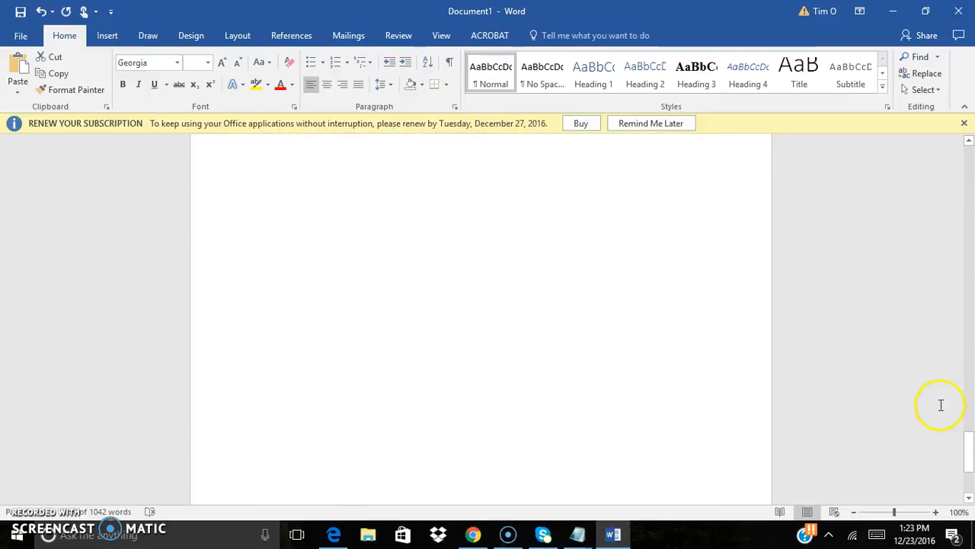
pyautogui.moveTo(968, 451); pyautogui.dragTo(968, 359)
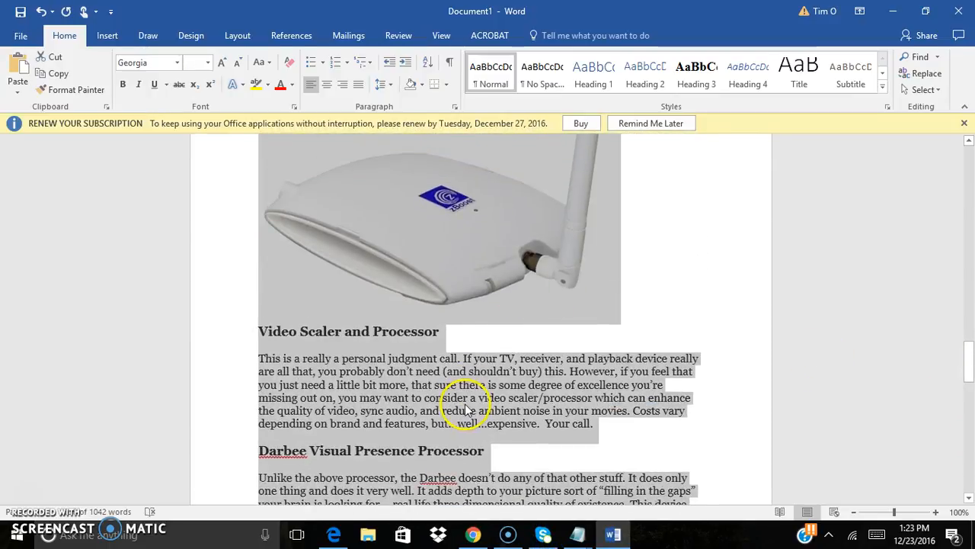
pyautogui.rightClick(465, 408)
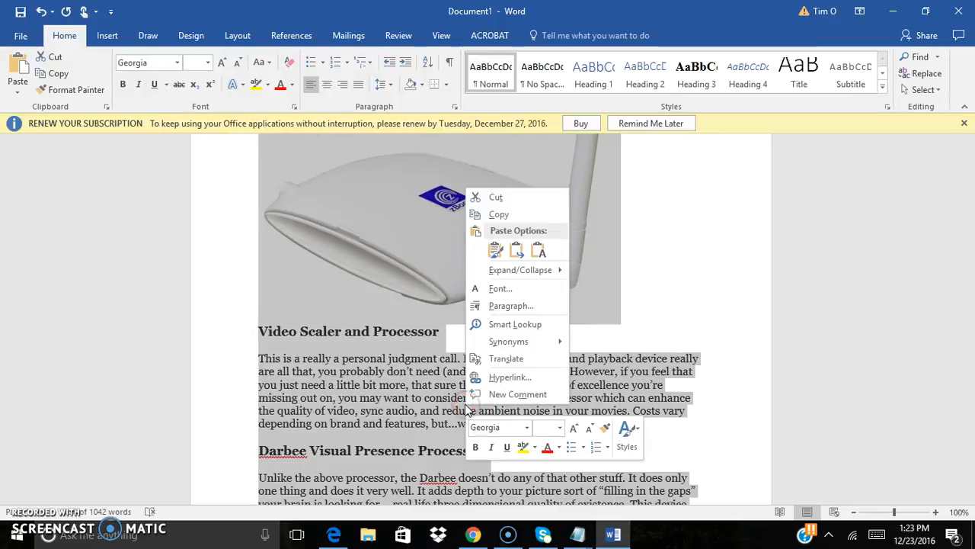
pyautogui.click(519, 219)
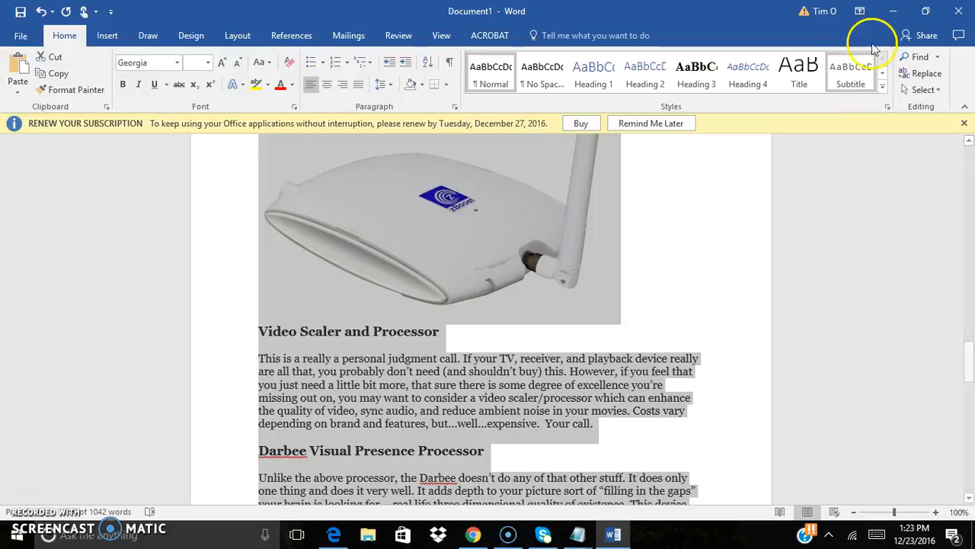
# Paste the copied article body into the post's content editor
pyautogui.click(893, 11)
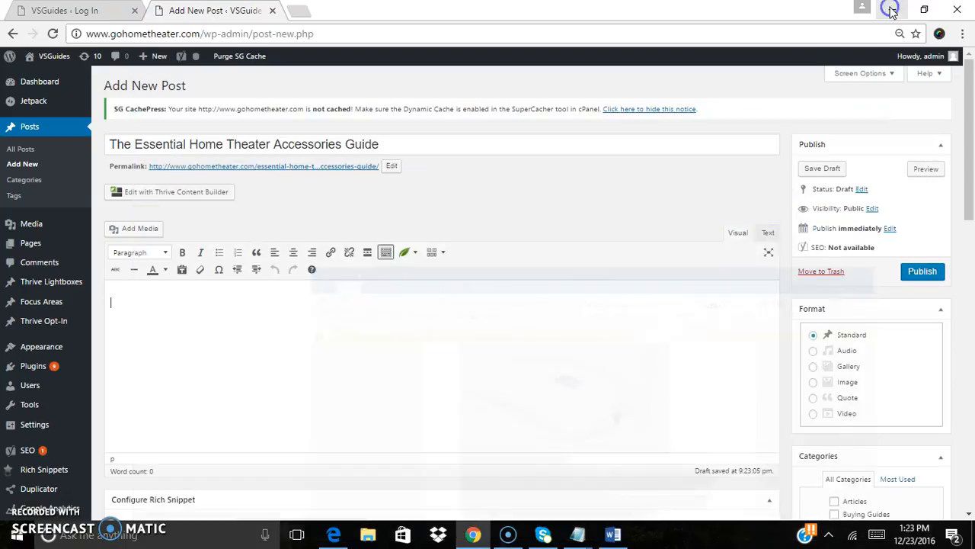
pyautogui.rightClick(273, 295)
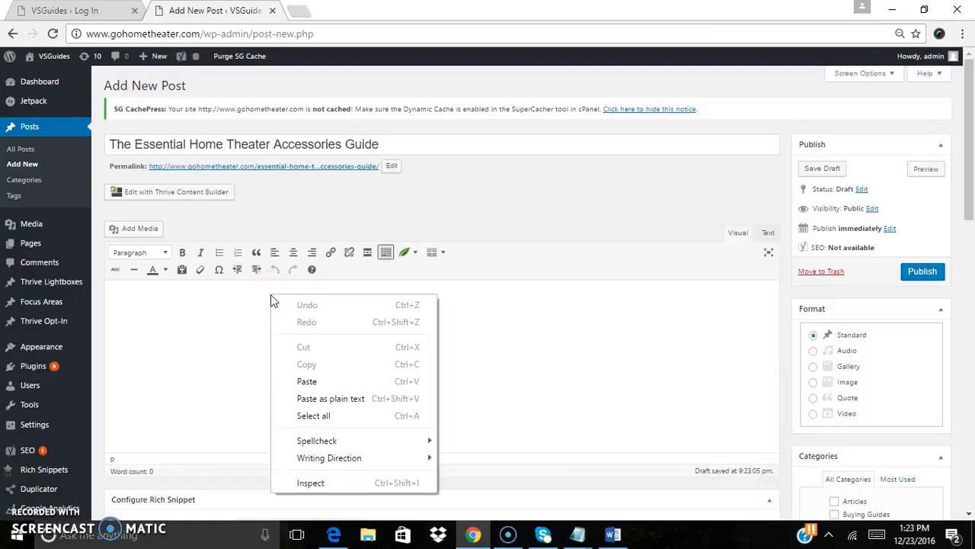
pyautogui.click(306, 381)
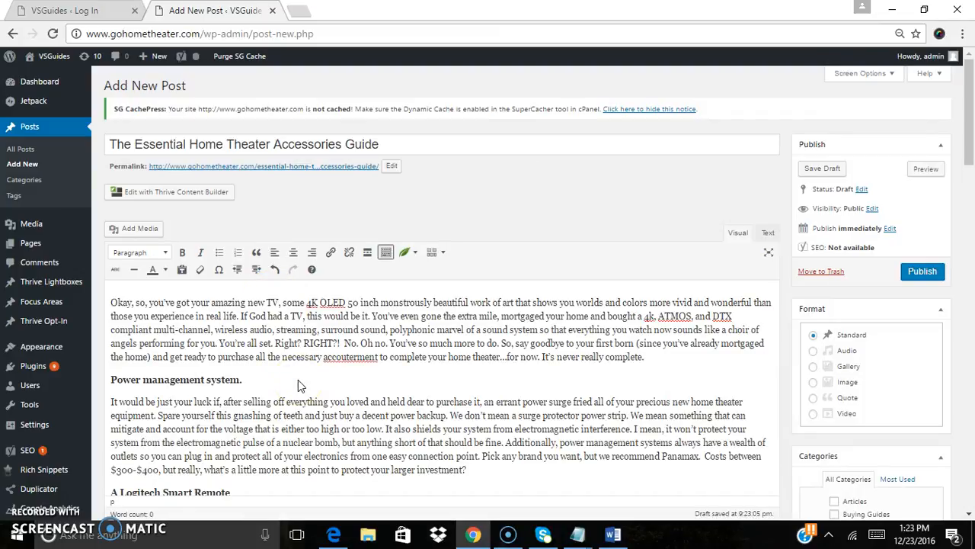
# Format the 'Power management system.' line in the post as Heading 2
pyautogui.moveTo(970, 141); pyautogui.dragTo(970, 214)
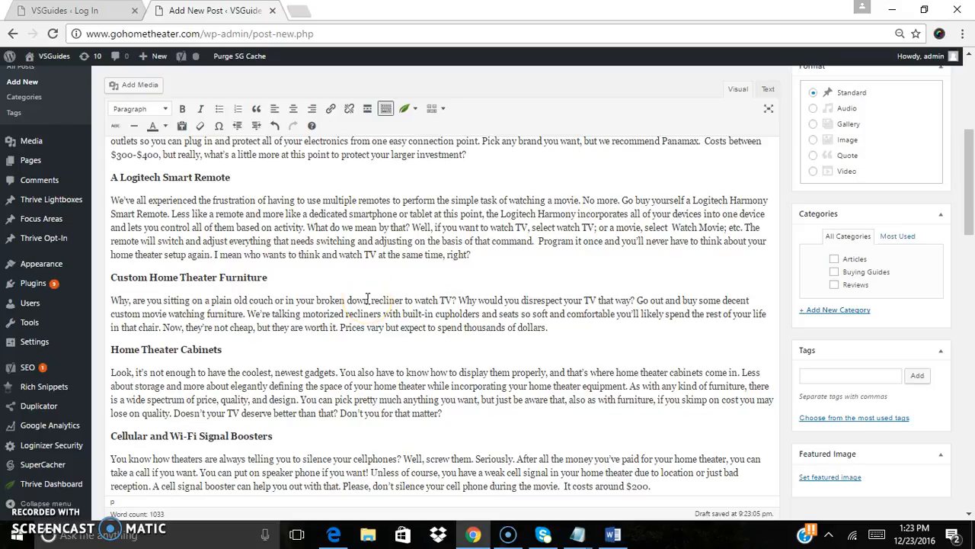
pyautogui.moveTo(970, 169); pyautogui.dragTo(972, 105)
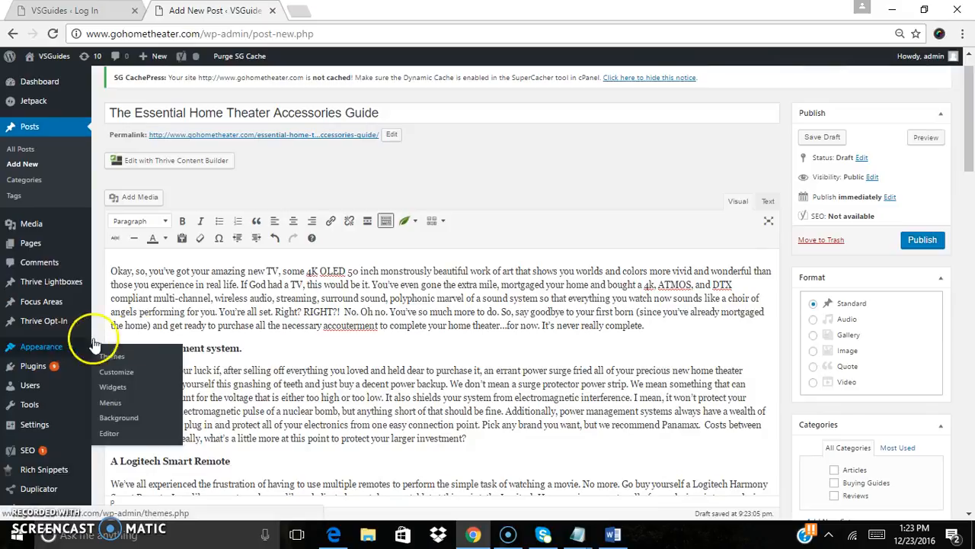
pyautogui.moveTo(244, 349); pyautogui.dragTo(106, 345)
pyautogui.click(162, 220)
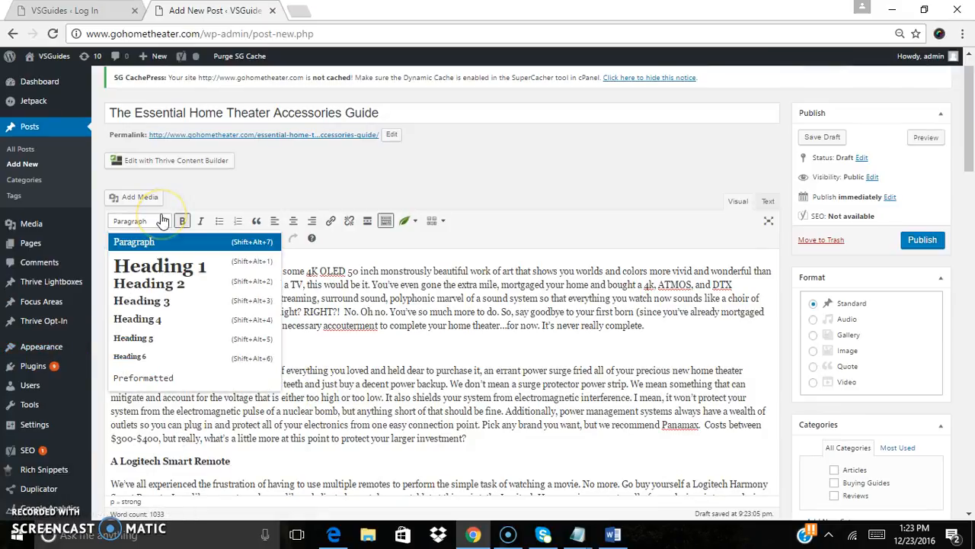
pyautogui.click(423, 306)
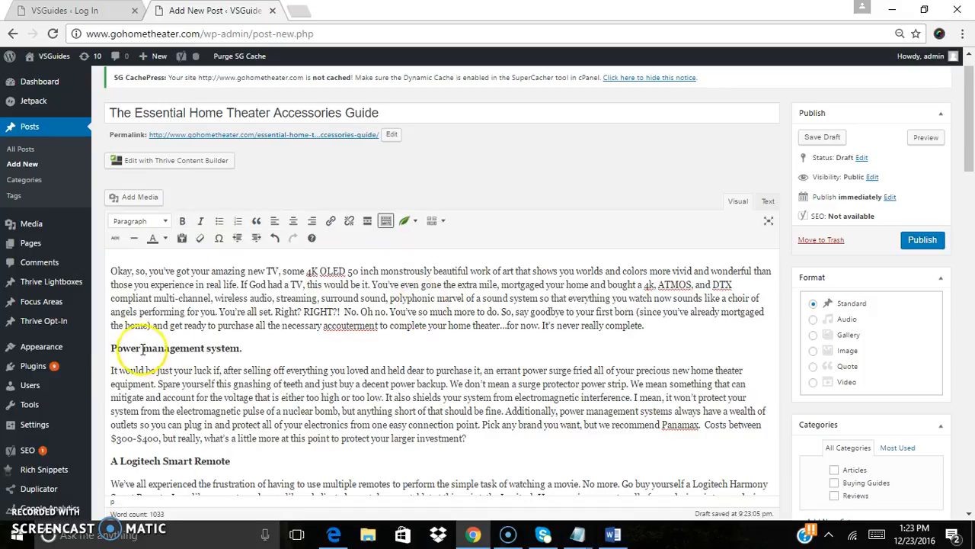
pyautogui.moveTo(244, 348); pyautogui.dragTo(109, 349)
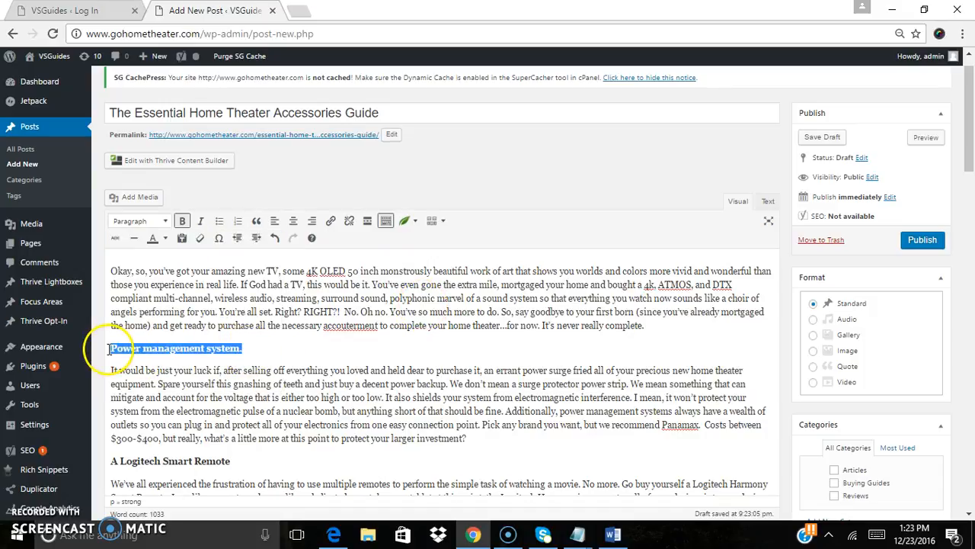
pyautogui.click(162, 224)
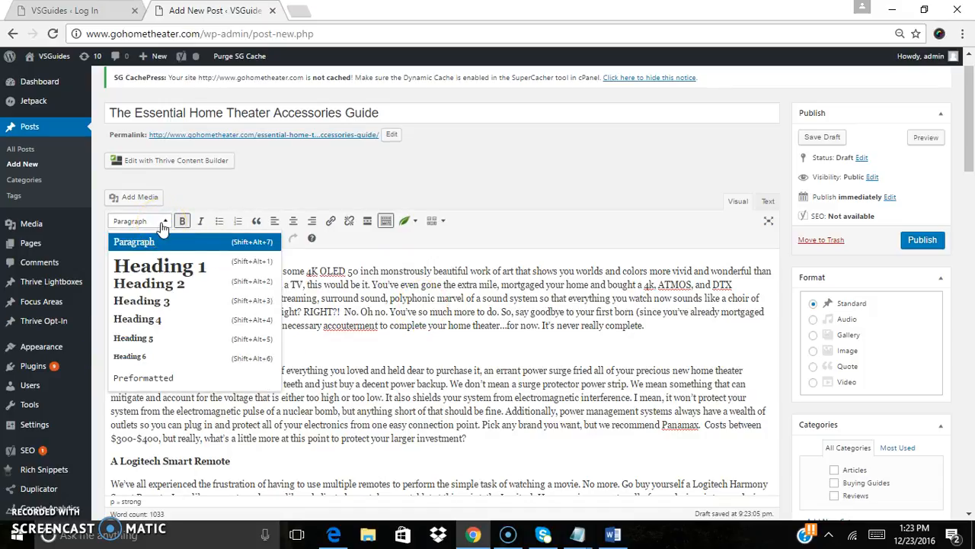
pyautogui.click(145, 282)
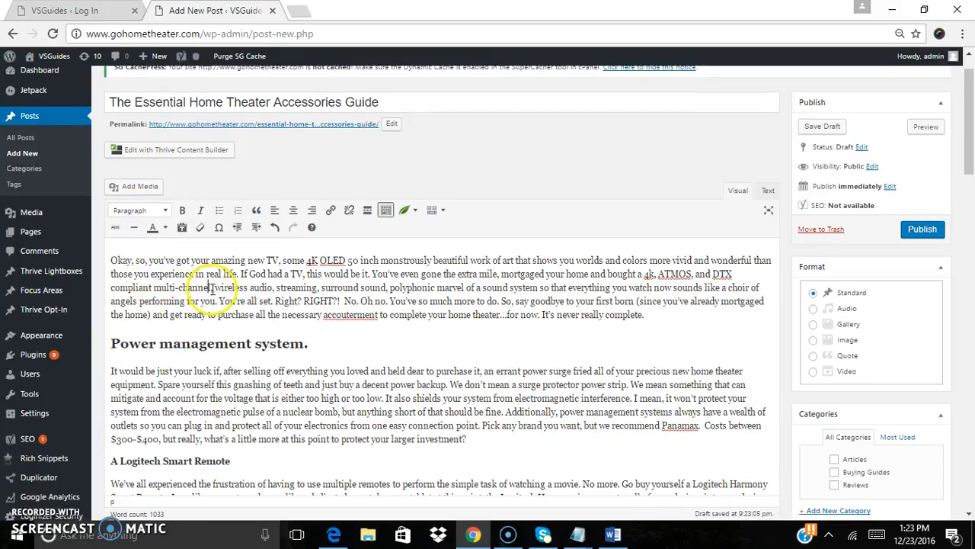
# Format the 'A Logitech Smart Remote' line as Heading 2
pyautogui.moveTo(969, 106); pyautogui.dragTo(967, 137)
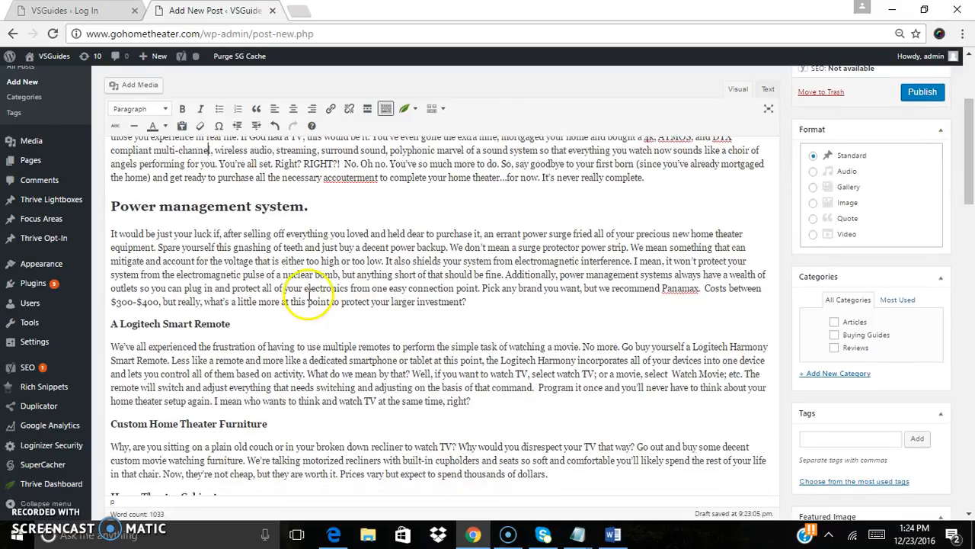
pyautogui.tripleClick(214, 323)
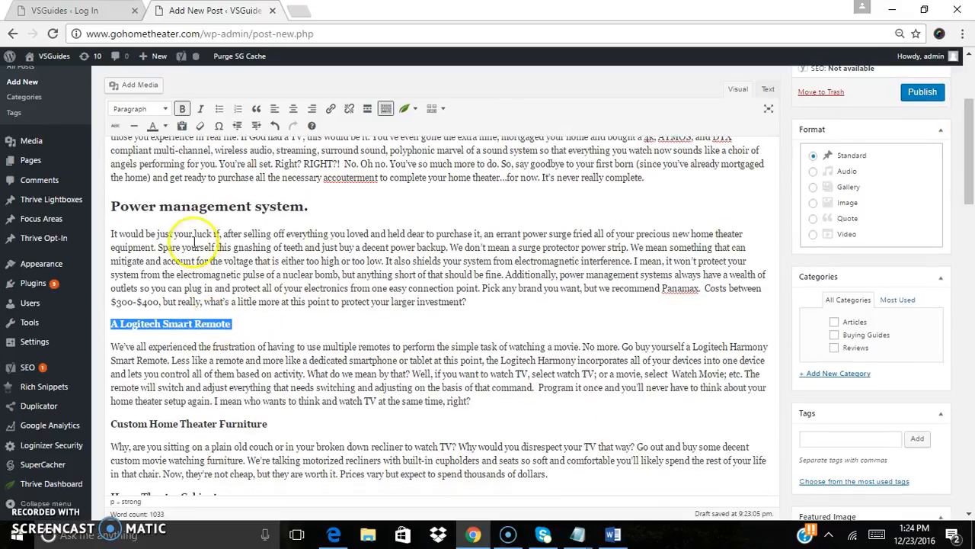
pyautogui.click(156, 108)
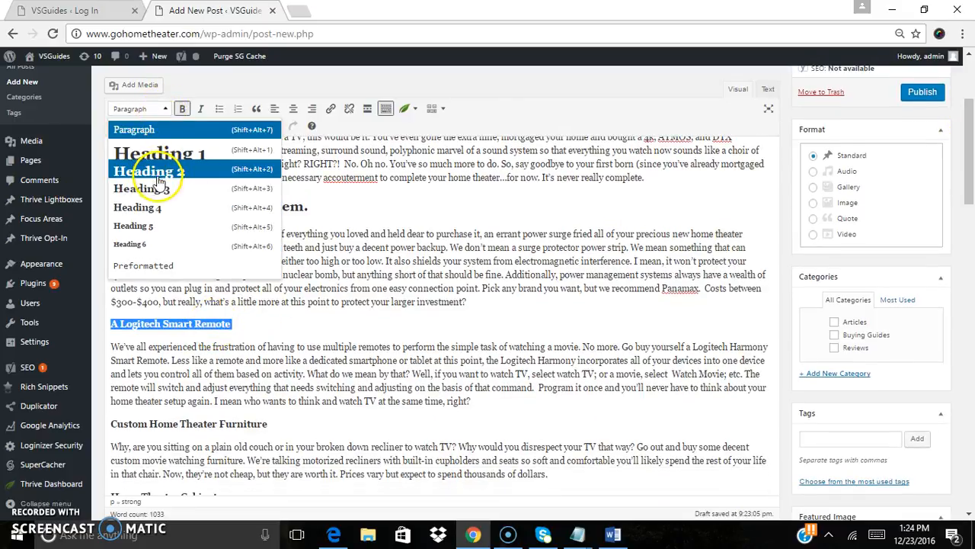
pyautogui.click(159, 174)
# Format the 'Custom Home Theater Furniture' line as Heading 2
pyautogui.tripleClick(199, 425)
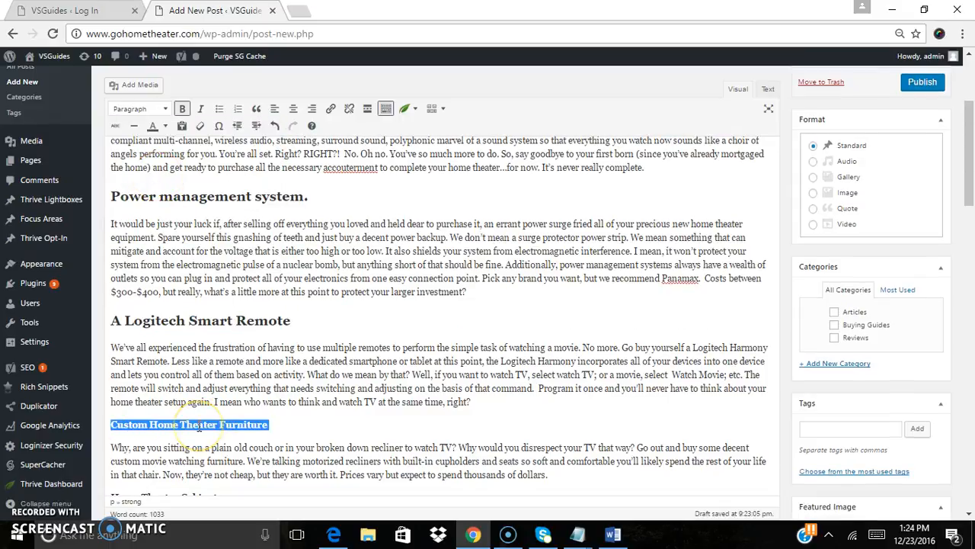
pyautogui.click(159, 108)
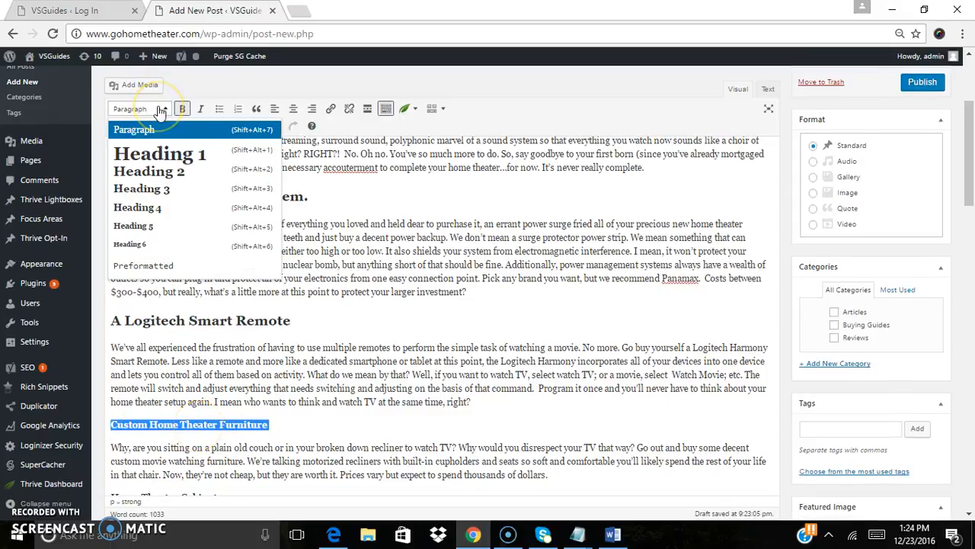
pyautogui.click(159, 172)
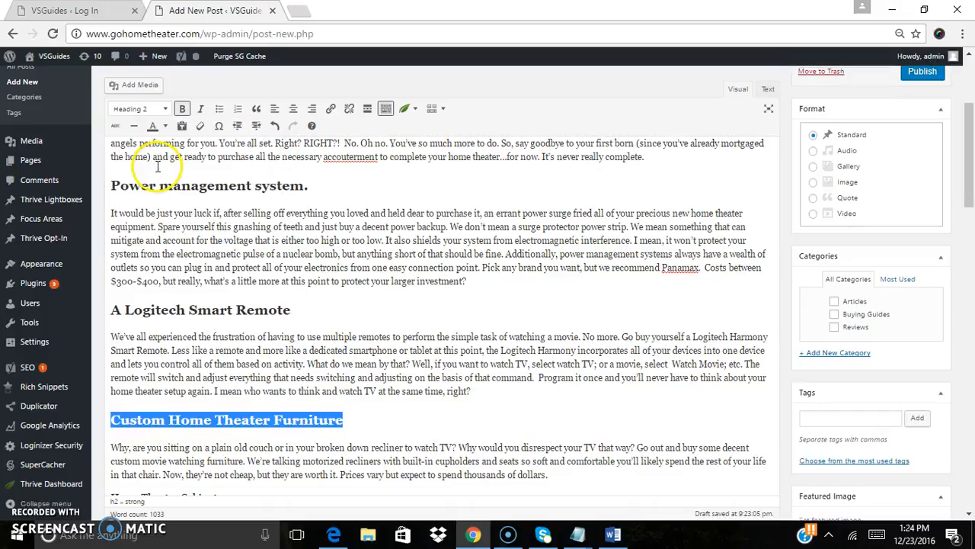
# Format the 'Home Theater Cabinets' line as Heading 2
pyautogui.scroll(-1, 964, 187)
pyautogui.scroll(-2, 968, 181)
pyautogui.doubleClick(193, 292)
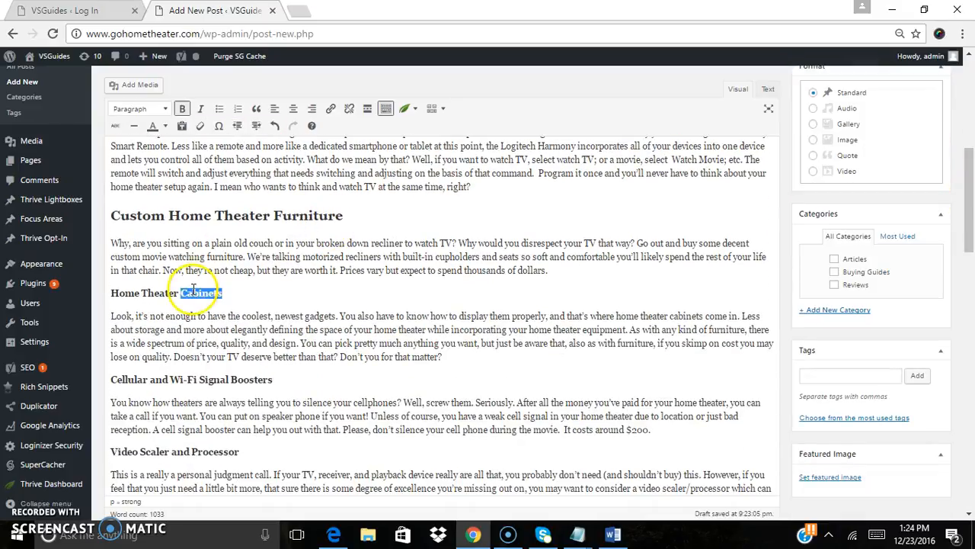
pyautogui.tripleClick(193, 292)
pyautogui.click(141, 109)
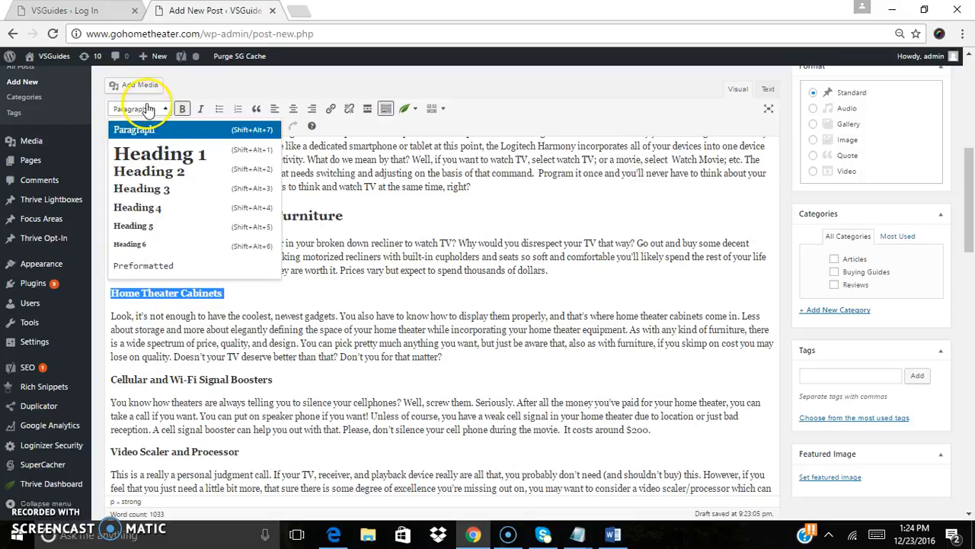
pyautogui.click(148, 172)
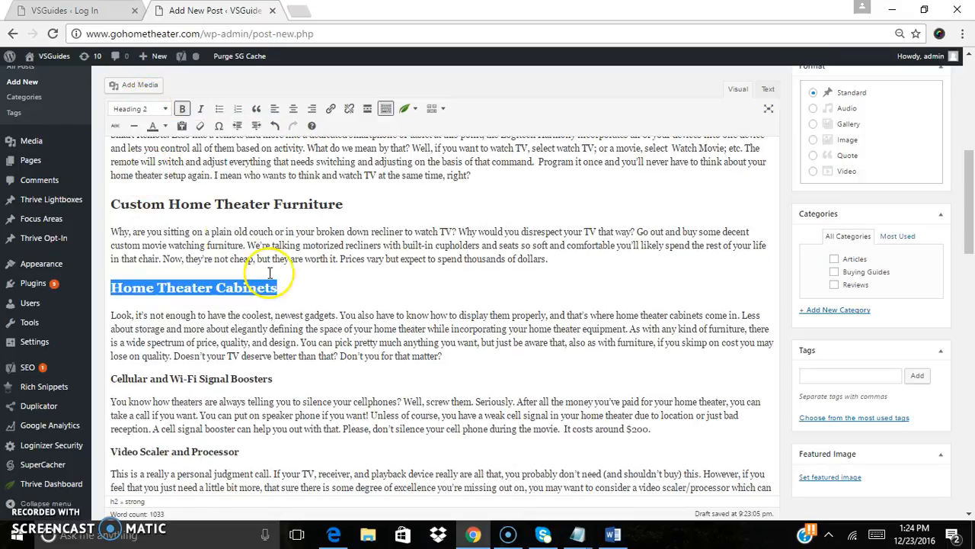
# Format the 'Cellular and Wi-Fi Signal Boosters' line as Heading 2
pyautogui.doubleClick(250, 378)
pyautogui.tripleClick(250, 378)
pyautogui.click(141, 108)
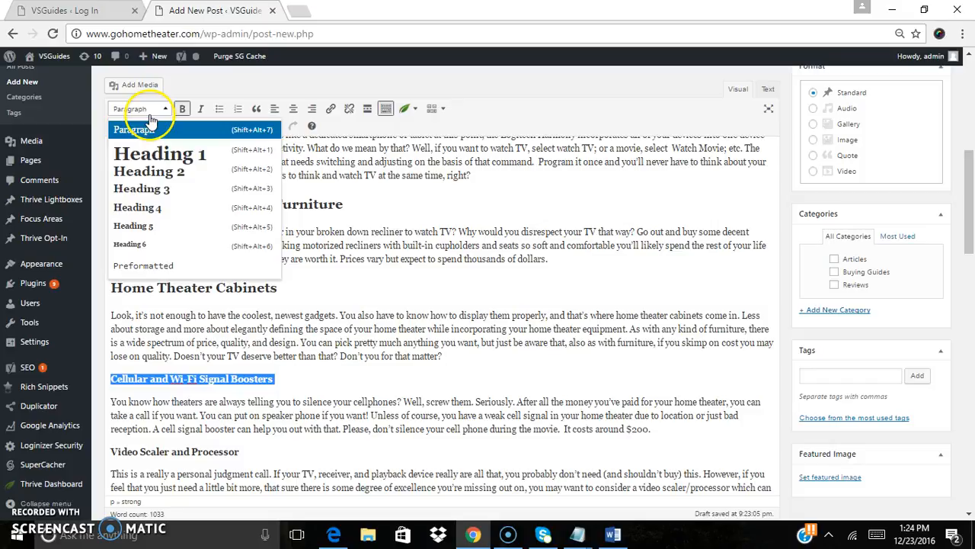
pyautogui.click(150, 170)
pyautogui.click(328, 331)
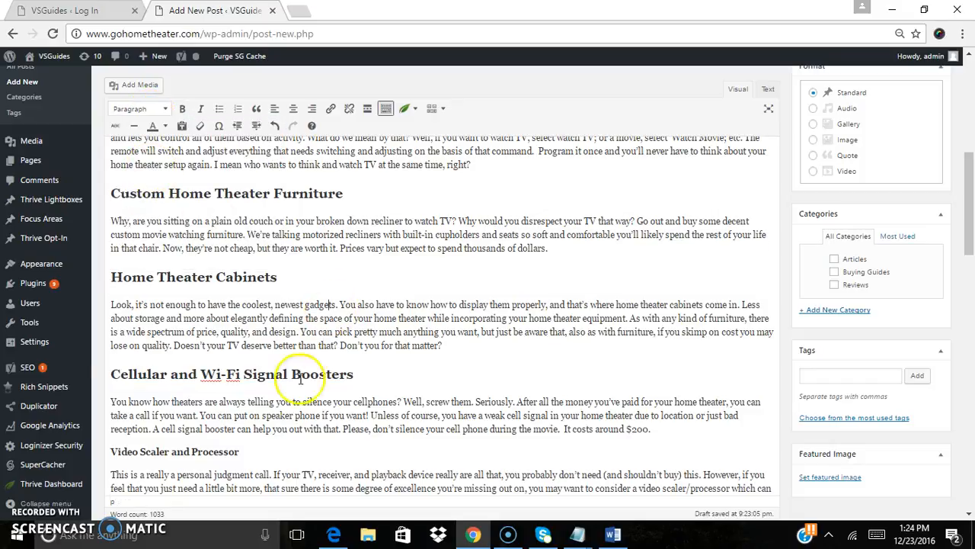
# Format the 'Video Scaler and Processor' line as Heading 2
pyautogui.doubleClick(214, 455)
pyautogui.tripleClick(214, 455)
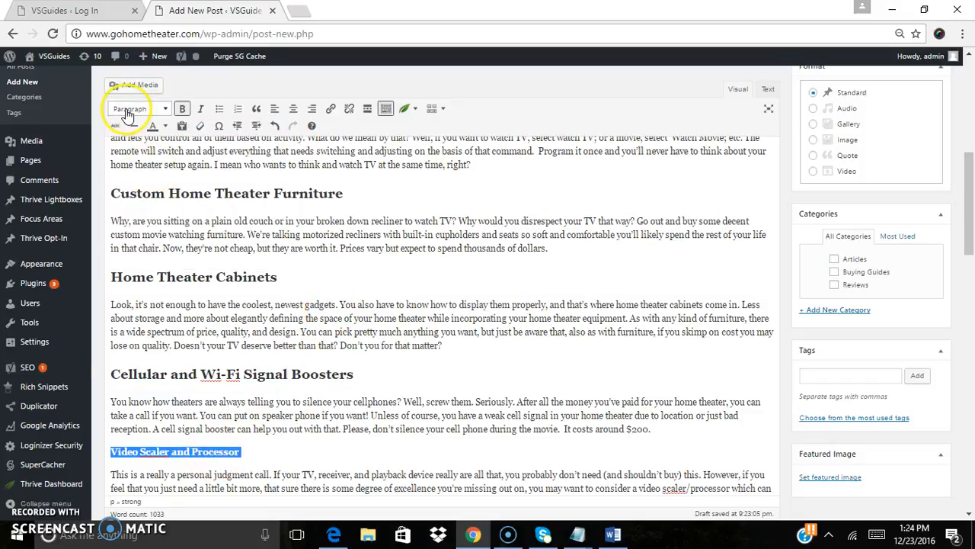
pyautogui.click(128, 115)
pyautogui.click(146, 171)
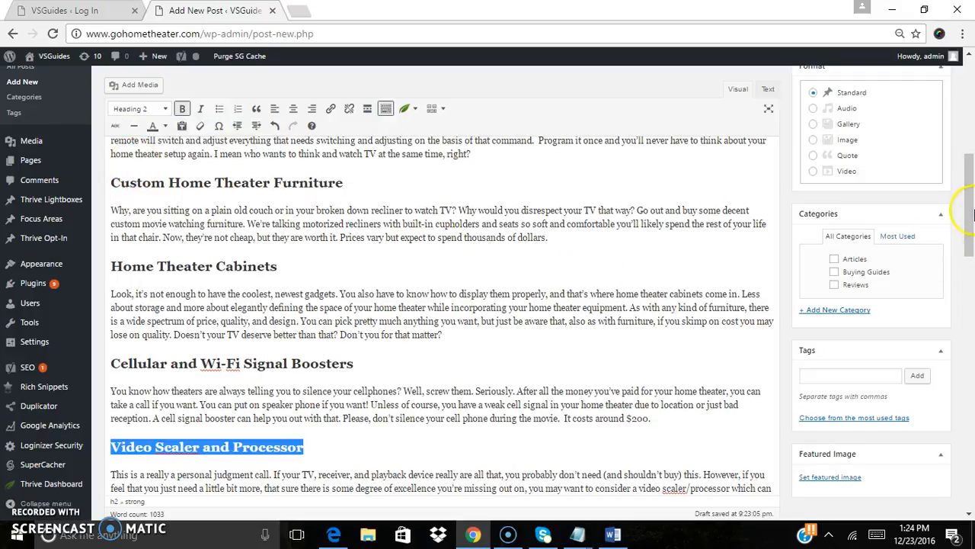
# Format the 'Darbee Visual Presence Processor' line as Heading 2
pyautogui.scroll(-3, 960, 237)
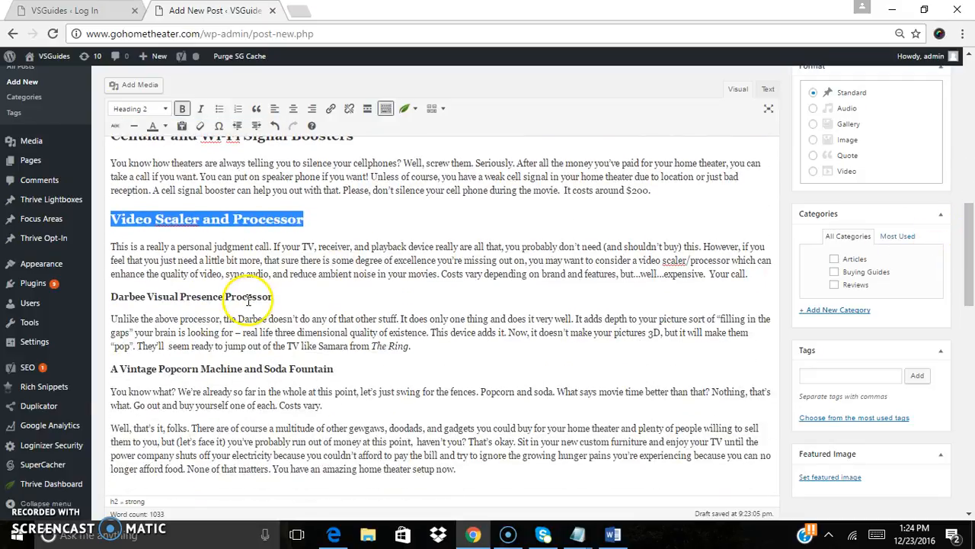
pyautogui.tripleClick(248, 299)
pyautogui.click(131, 109)
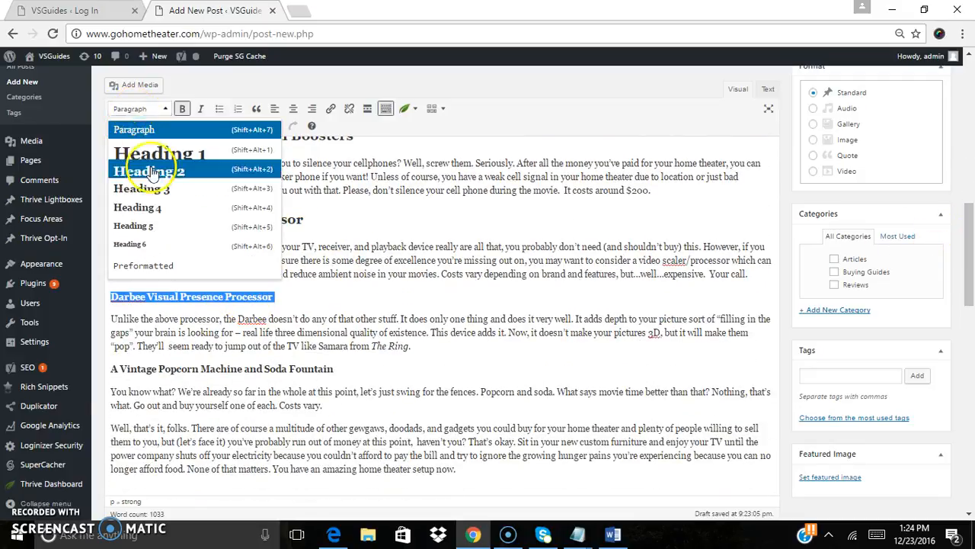
pyautogui.click(150, 171)
# Format the 'A Vintage Popcorn Machine and Soda Fountain' line as Heading 2
pyautogui.doubleClick(211, 369)
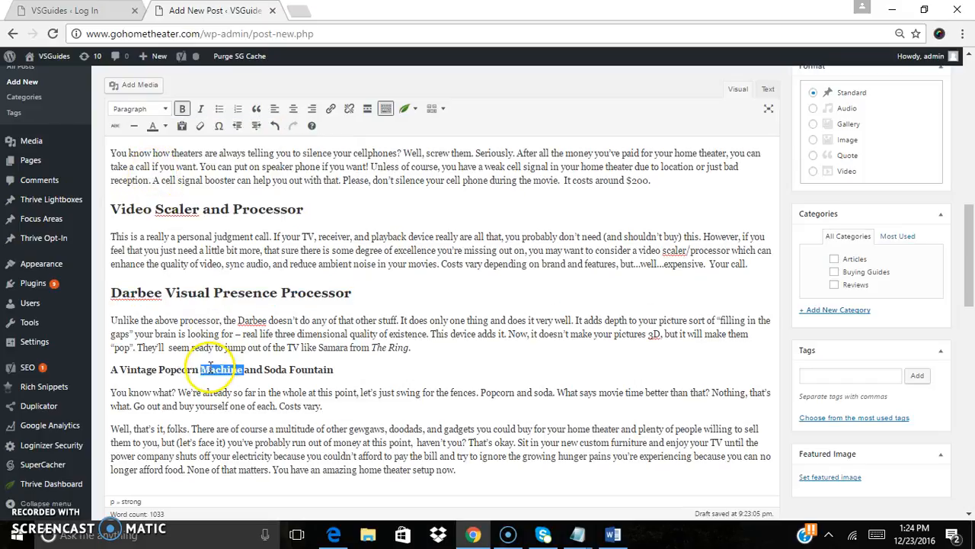
pyautogui.tripleClick(211, 369)
pyautogui.click(131, 109)
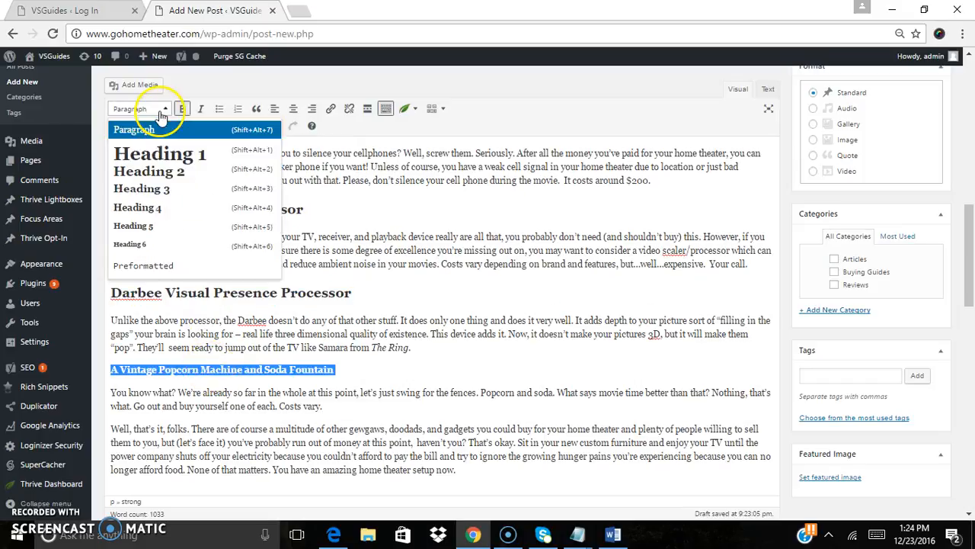
pyautogui.click(155, 173)
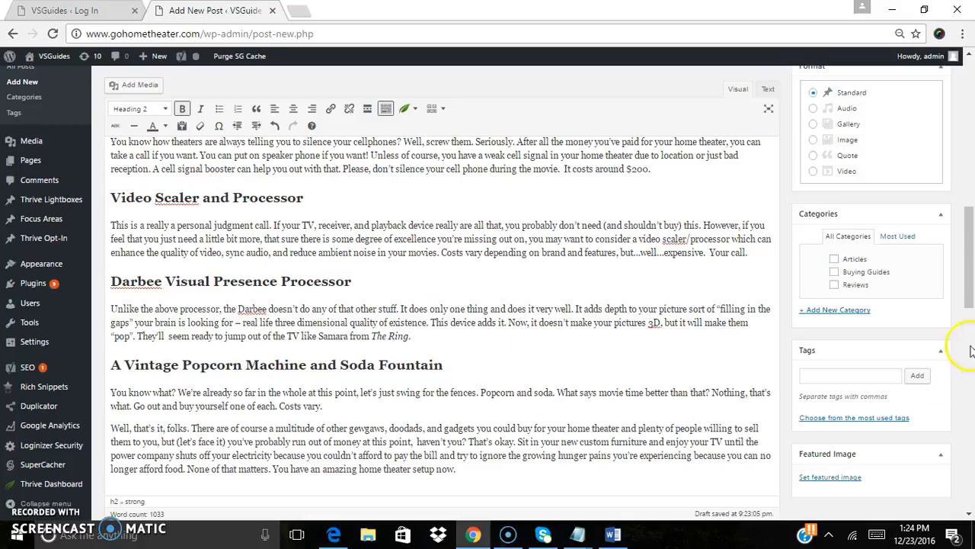
# Assign the post to the Articles category
pyautogui.moveTo(962, 283); pyautogui.dragTo(973, 141)
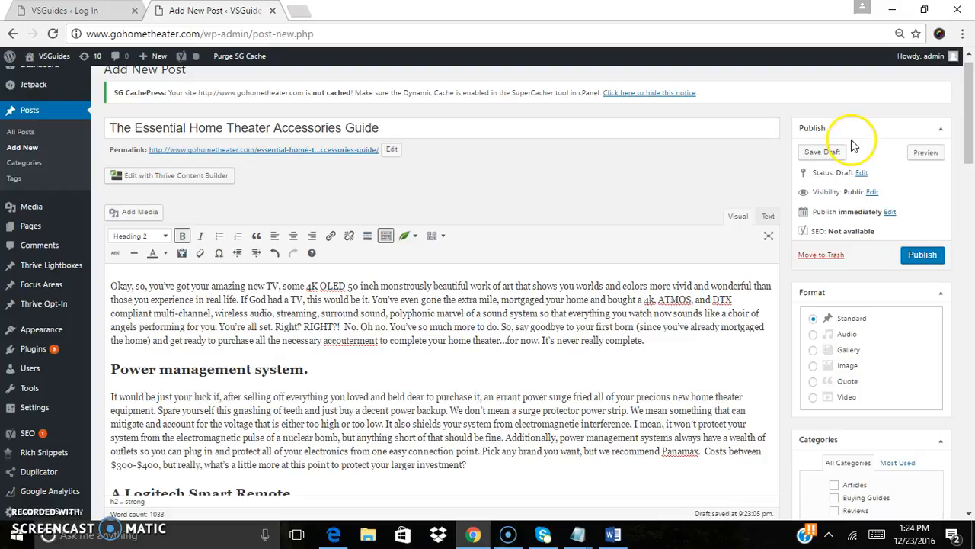
pyautogui.moveTo(973, 141); pyautogui.dragTo(973, 177)
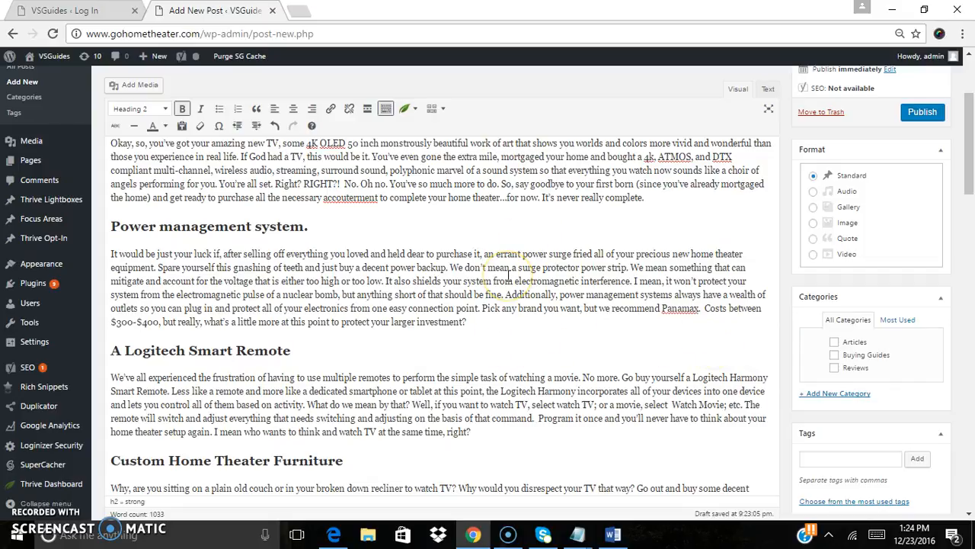
pyautogui.click(836, 343)
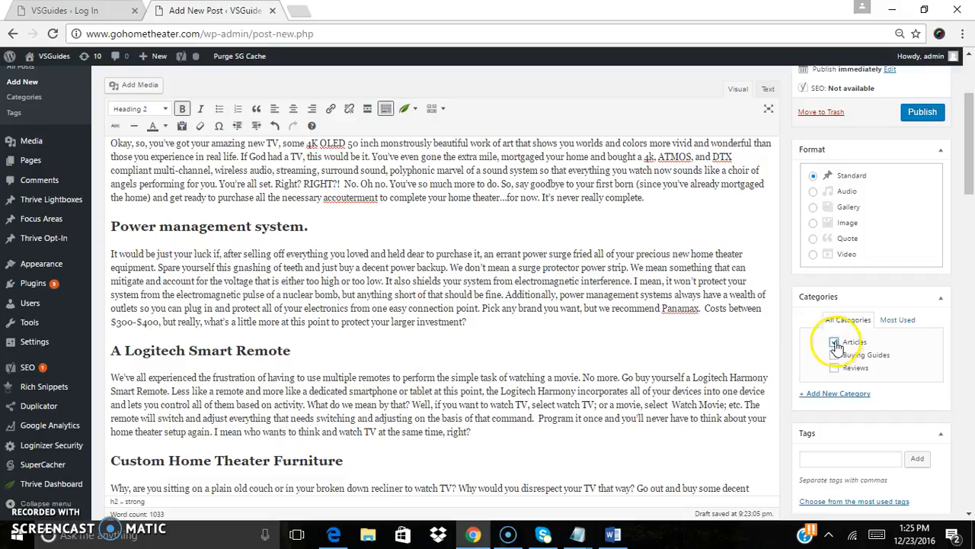
pyautogui.scroll(-4, 971, 155)
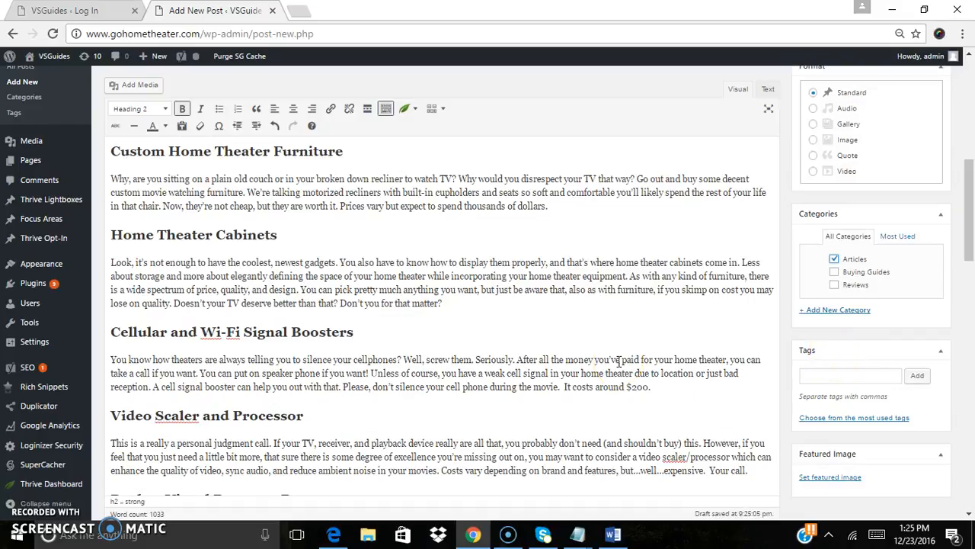
pyautogui.scroll(-1, 971, 252)
pyautogui.moveTo(971, 250); pyautogui.dragTo(974, 199)
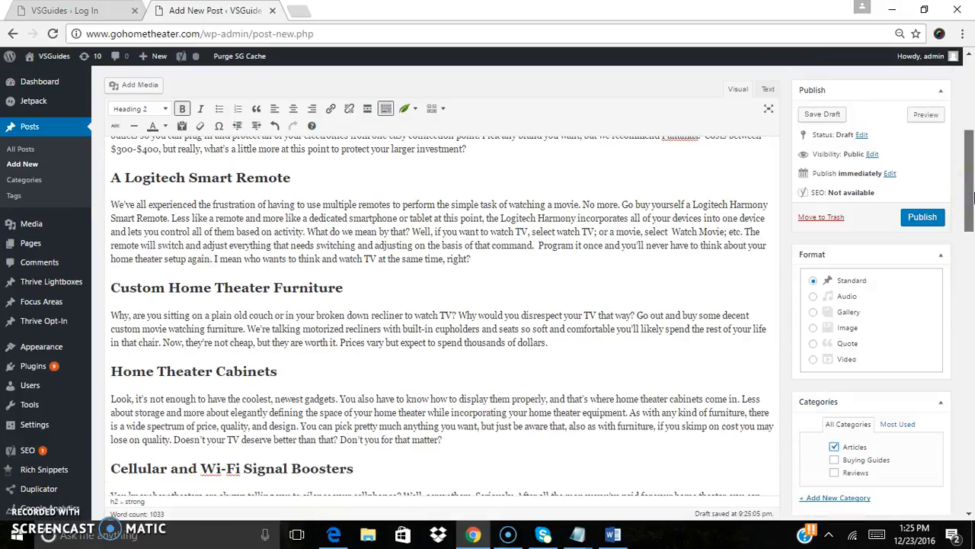
pyautogui.moveTo(974, 199); pyautogui.dragTo(965, 270)
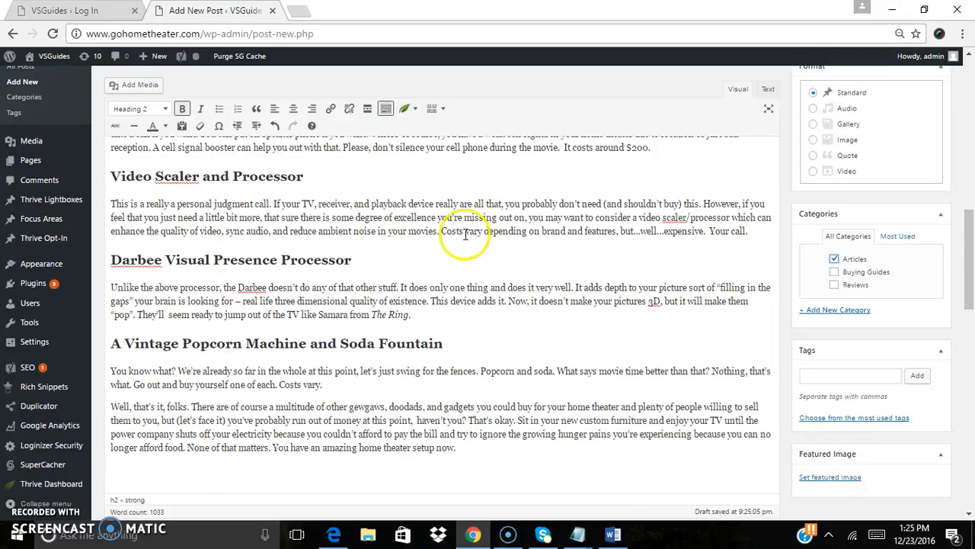
# Open a new browser tab and load the gohometheater.com home page
pyautogui.click(298, 10)
pyautogui.write('goh')
pyautogui.press('Return')
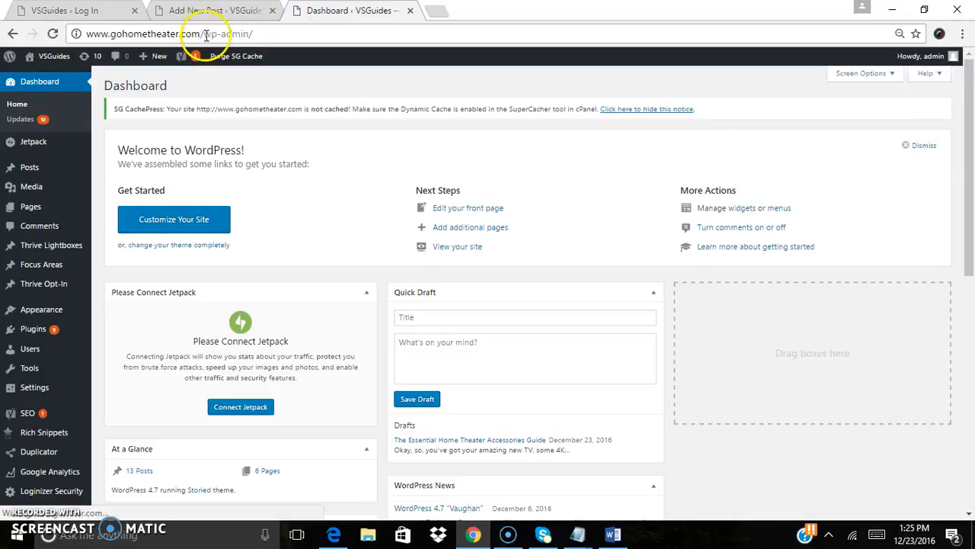
pyautogui.moveTo(203, 33); pyautogui.dragTo(366, 44)
pyautogui.write('4')
pyautogui.press('BackSpace')
pyautogui.press('Return')
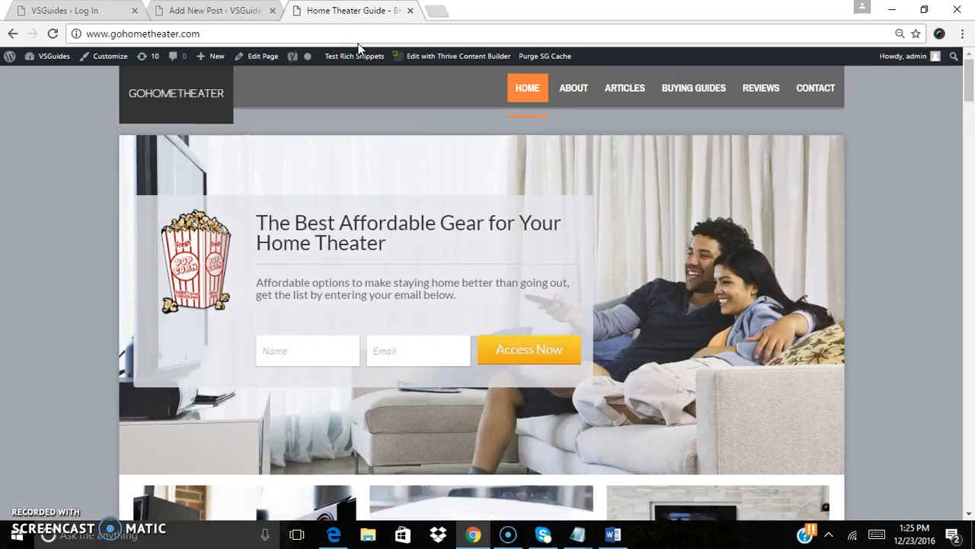
# Browse to the site's Articles section and open the 'A/V Receiver: Next Level of Home Theater' article
pyautogui.moveTo(969, 95); pyautogui.dragTo(970, 122)
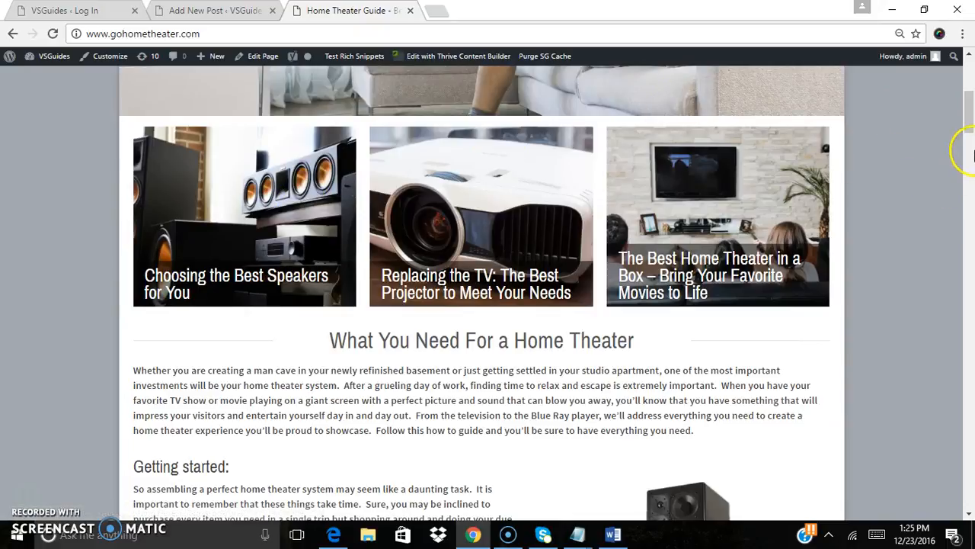
pyautogui.moveTo(968, 115); pyautogui.dragTo(952, 32)
pyautogui.click(626, 88)
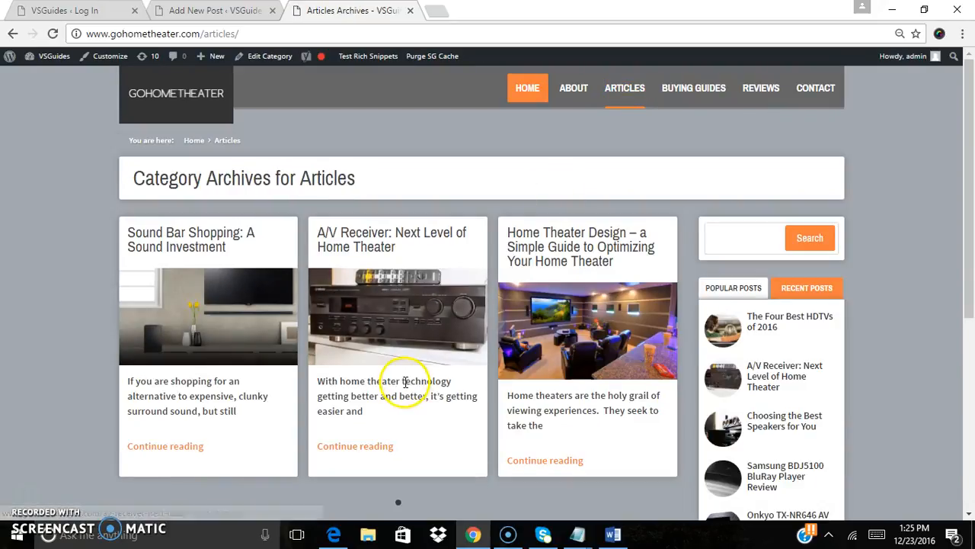
pyautogui.click(372, 248)
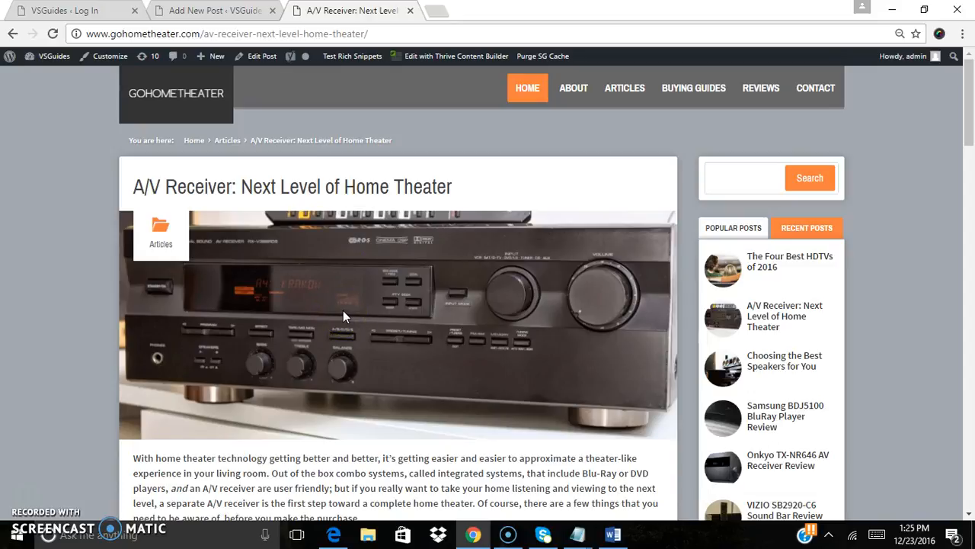
pyautogui.moveTo(966, 122)
pyautogui.mouseDown()
pyautogui.moveTo(968, 152)
pyautogui.moveTo(966, 107)
pyautogui.mouseUp()
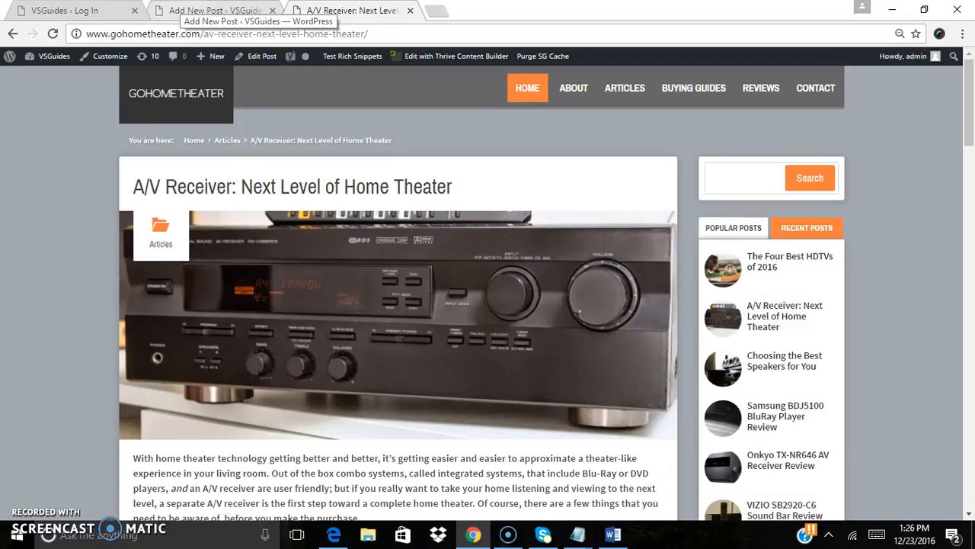
# Return to the new post's editor and open the featured image dialog
pyautogui.click(217, 10)
pyautogui.click(466, 220)
pyautogui.moveTo(965, 276)
pyautogui.mouseDown()
pyautogui.moveTo(970, 205)
pyautogui.moveTo(965, 268)
pyautogui.mouseUp()
pyautogui.click(836, 473)
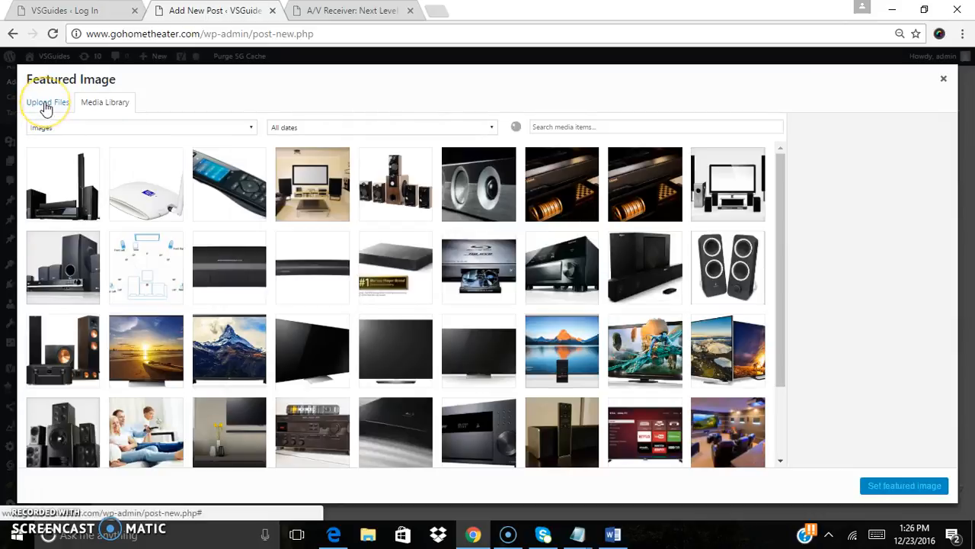
# Upload the home-theater-accessories image from the Downloads folder as the featured image
pyautogui.click(46, 108)
pyautogui.click(483, 288)
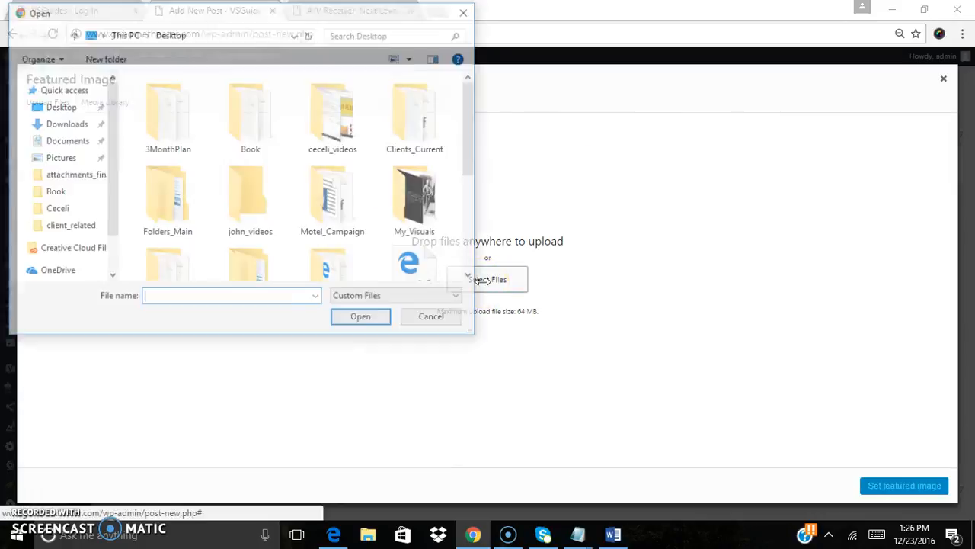
pyautogui.moveTo(469, 123)
pyautogui.mouseDown()
pyautogui.moveTo(463, 234)
pyautogui.moveTo(473, 202)
pyautogui.mouseUp()
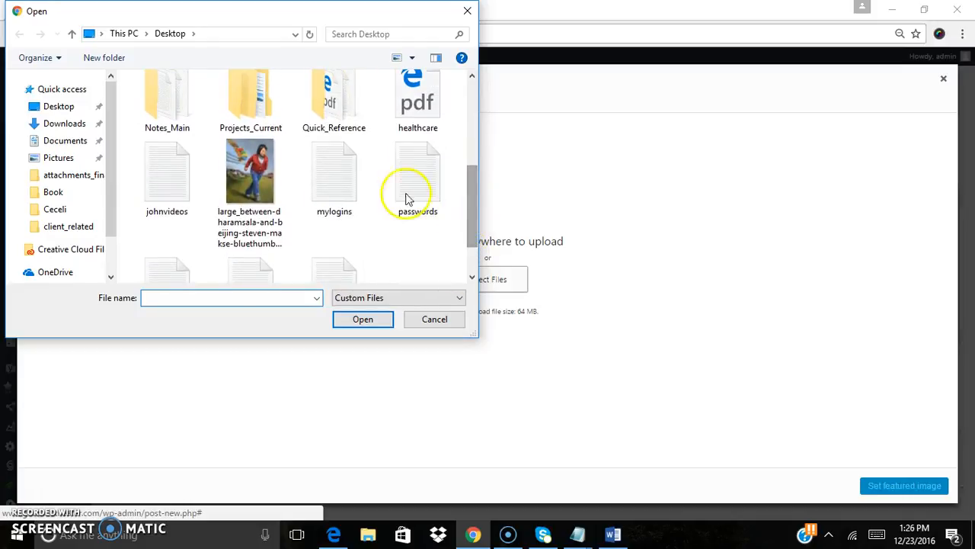
pyautogui.click(63, 123)
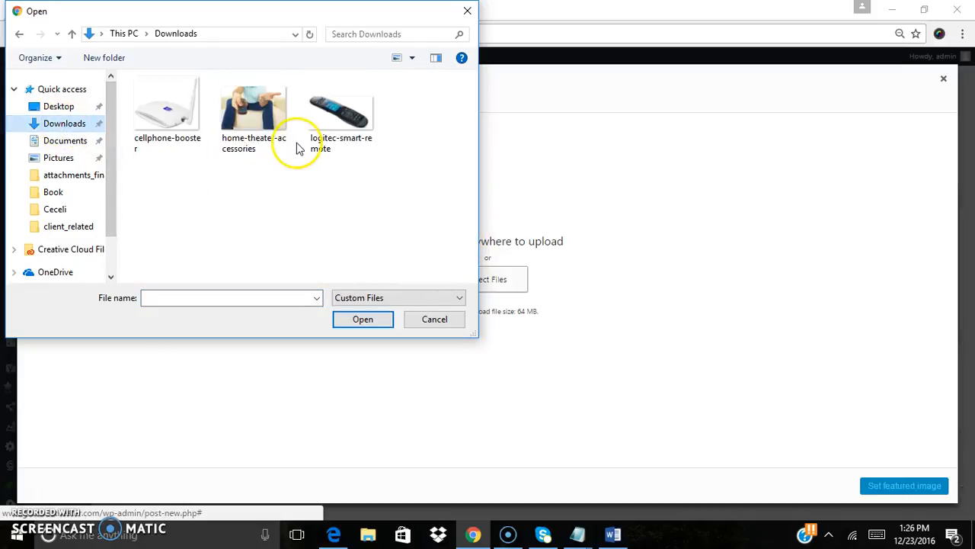
pyautogui.click(255, 112)
pyautogui.doubleClick(255, 112)
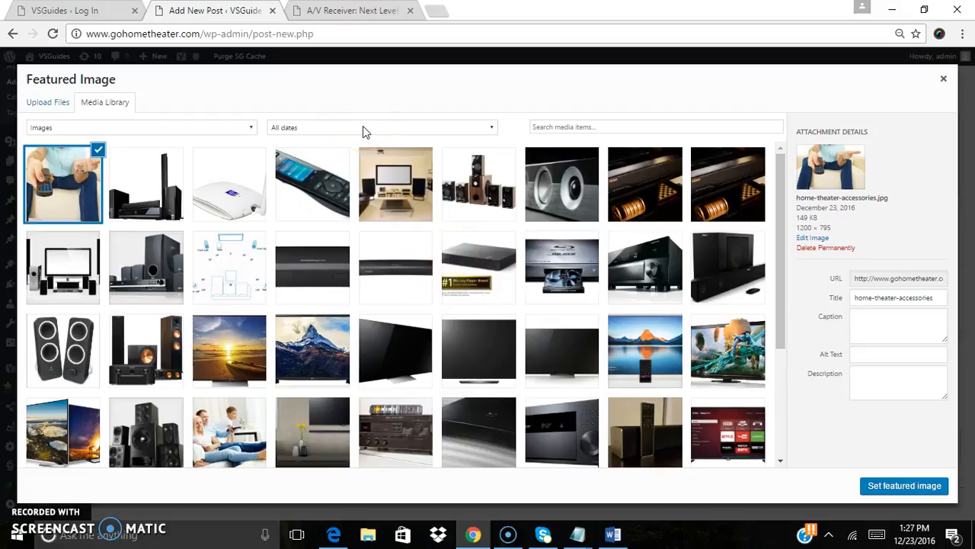
# Enter 'home theater accessories' as the image's alt text and set the image as the featured image
pyautogui.tripleClick(880, 299)
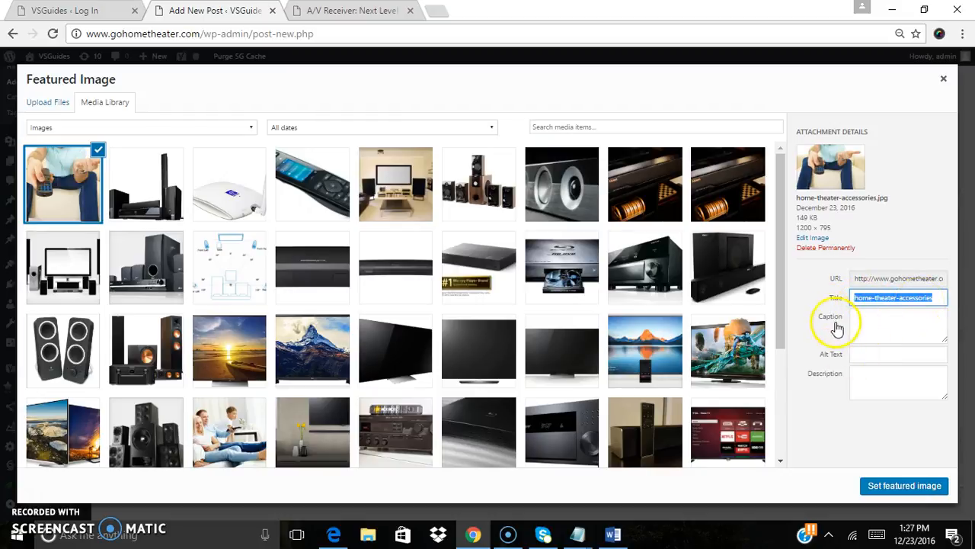
pyautogui.click(865, 352)
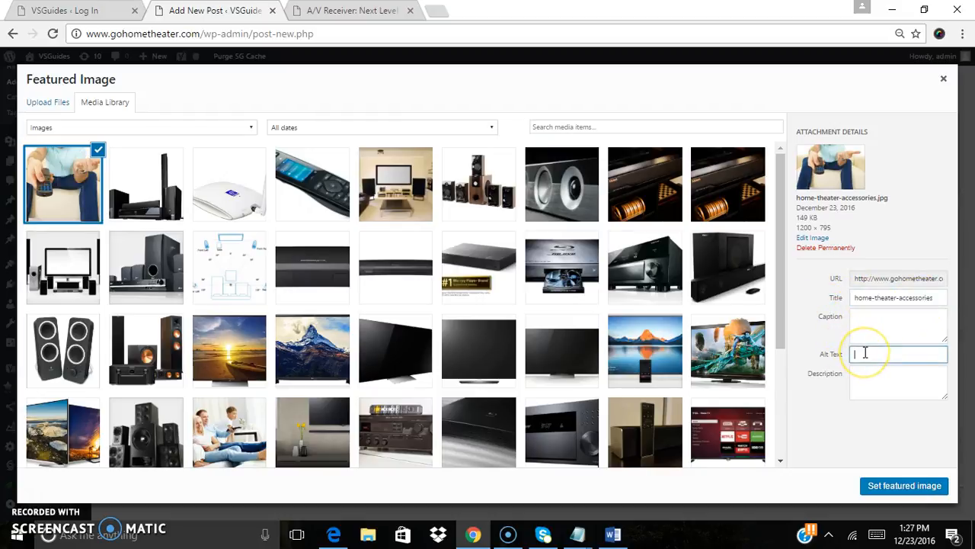
pyautogui.write('home')
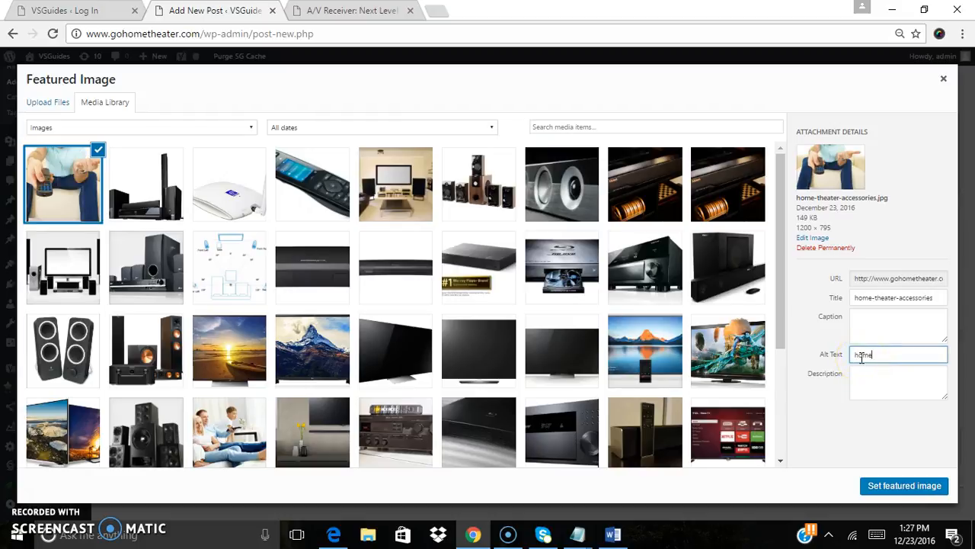
pyautogui.click(869, 358)
pyautogui.write('-theater accessories')
pyautogui.click(870, 356)
pyautogui.press('BackSpace')
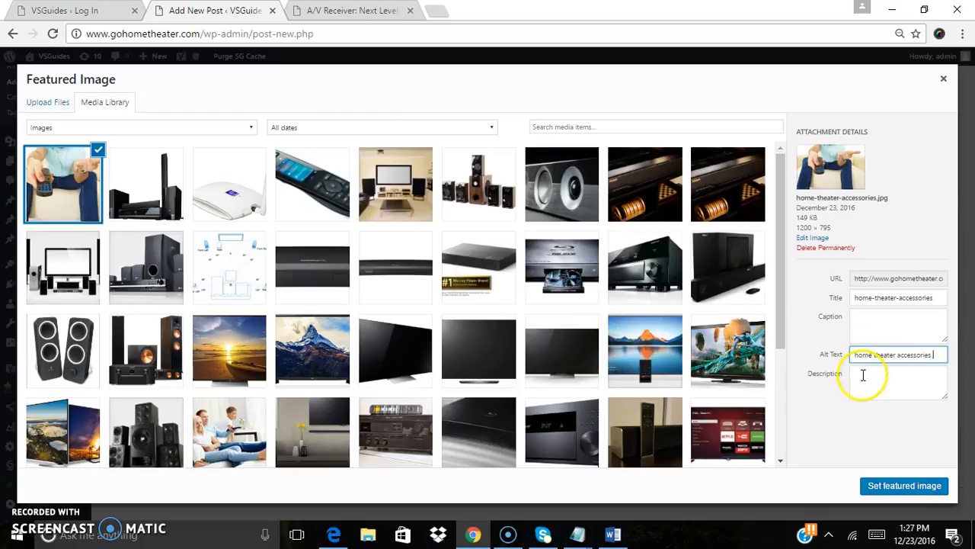
pyautogui.click(889, 490)
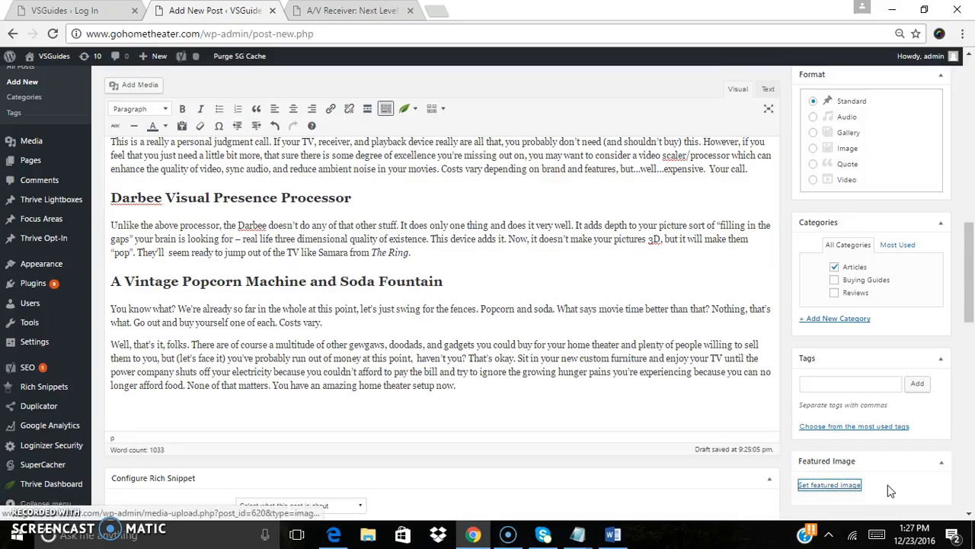
# Save the post as a draft
pyautogui.moveTo(972, 259); pyautogui.dragTo(972, 118)
pyautogui.click(832, 169)
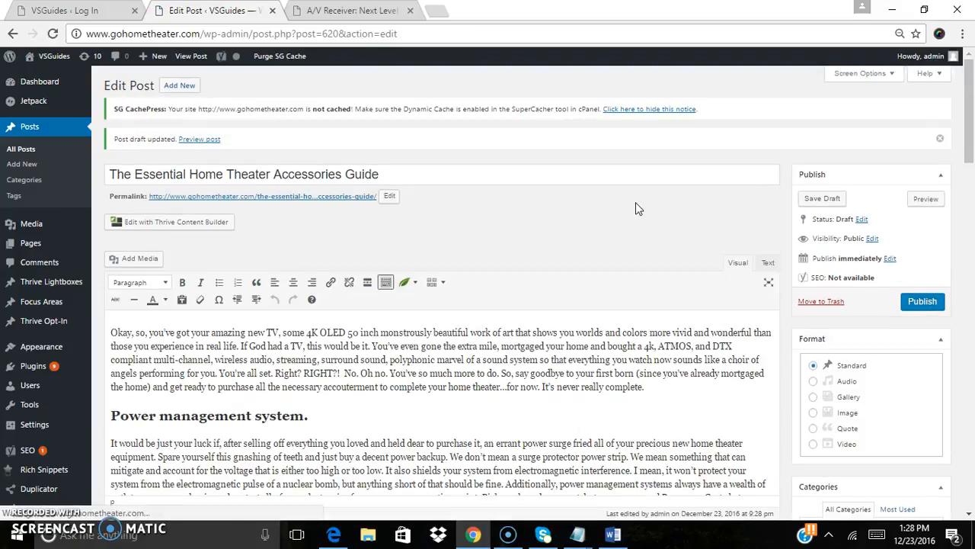
# Scroll through the post body to review its sections
pyautogui.moveTo(972, 112); pyautogui.dragTo(973, 150)
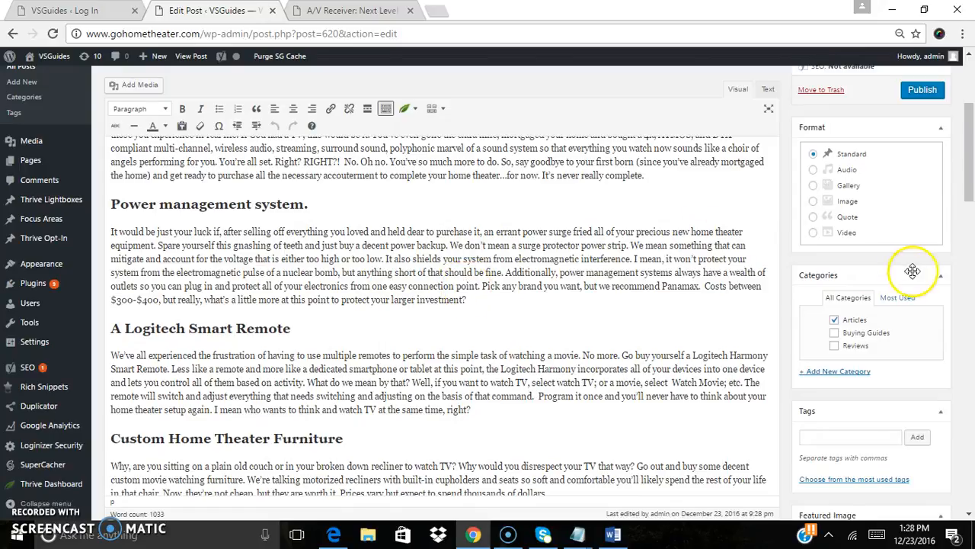
pyautogui.moveTo(973, 172); pyautogui.dragTo(973, 177)
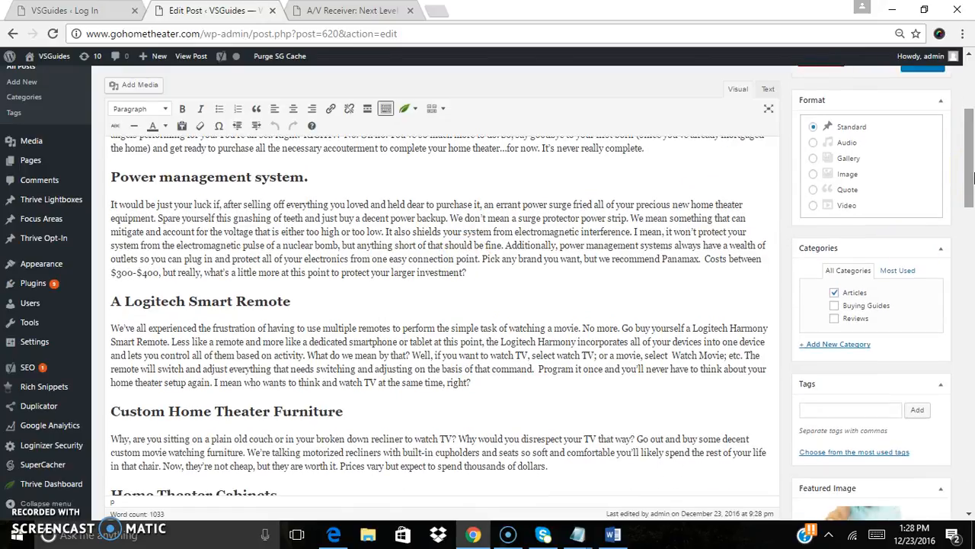
pyautogui.click(460, 217)
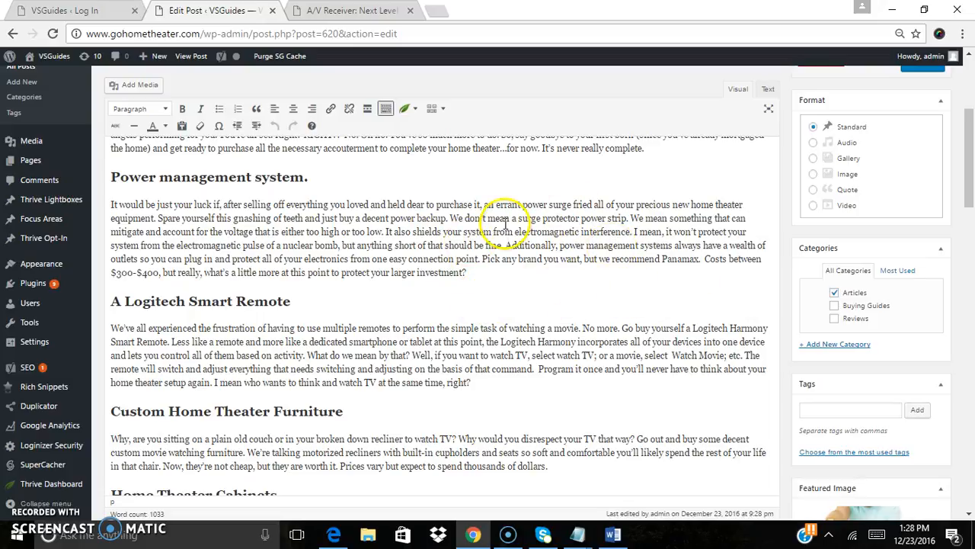
pyautogui.moveTo(969, 182); pyautogui.dragTo(970, 234)
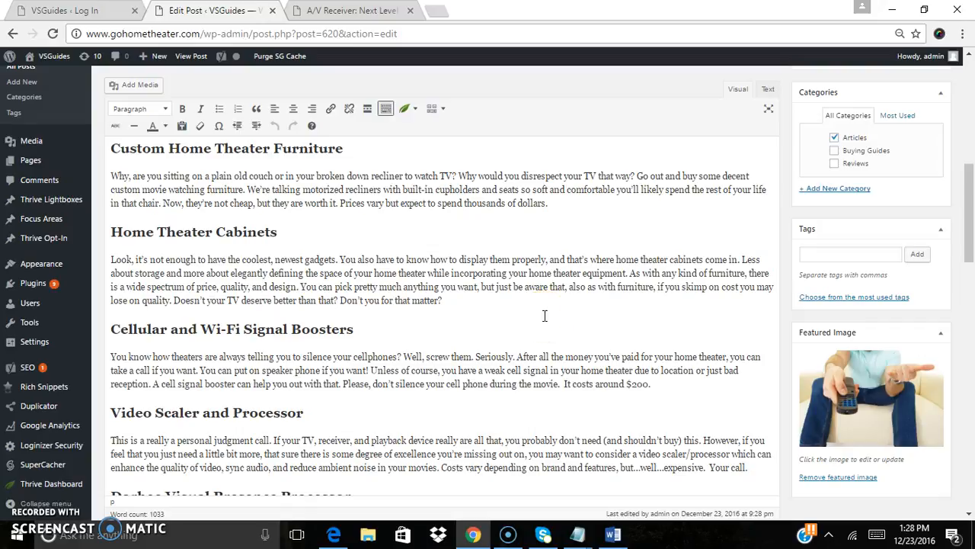
pyautogui.moveTo(970, 201); pyautogui.dragTo(969, 191)
pyautogui.click(268, 272)
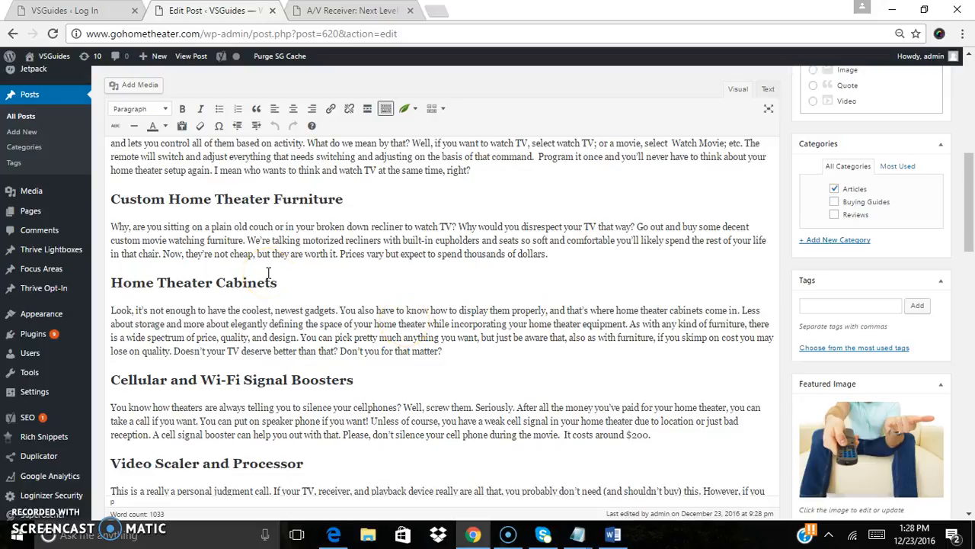
pyautogui.moveTo(968, 202); pyautogui.dragTo(969, 131)
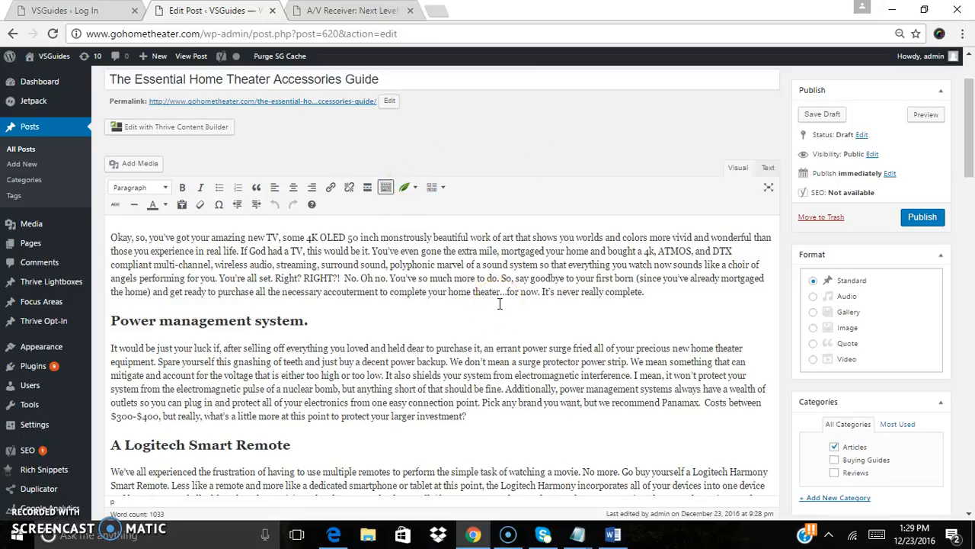
pyautogui.moveTo(969, 139); pyautogui.dragTo(973, 198)
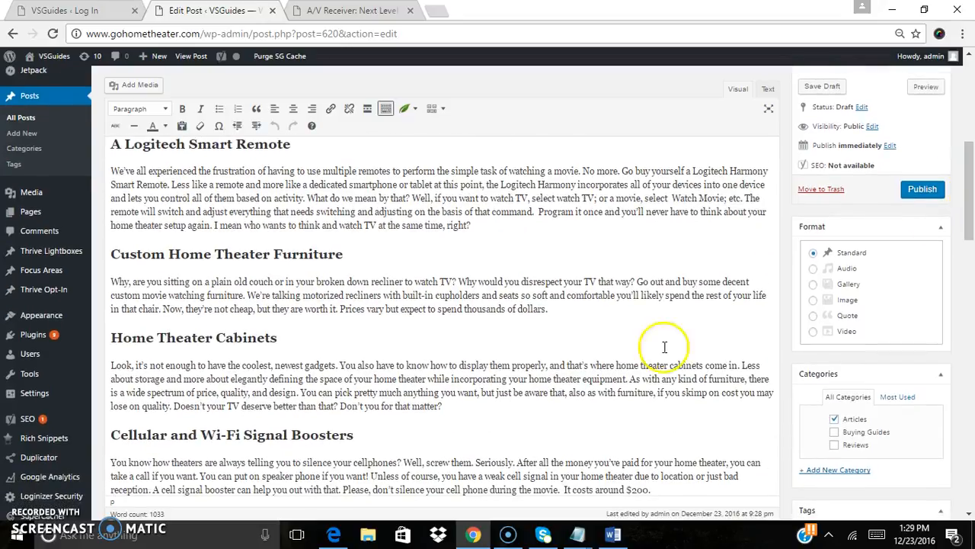
# Insert blank paragraphs after the Home Theater Cabinets and Logitech Smart Remote section texts
pyautogui.click(475, 405)
pyautogui.press('Return')
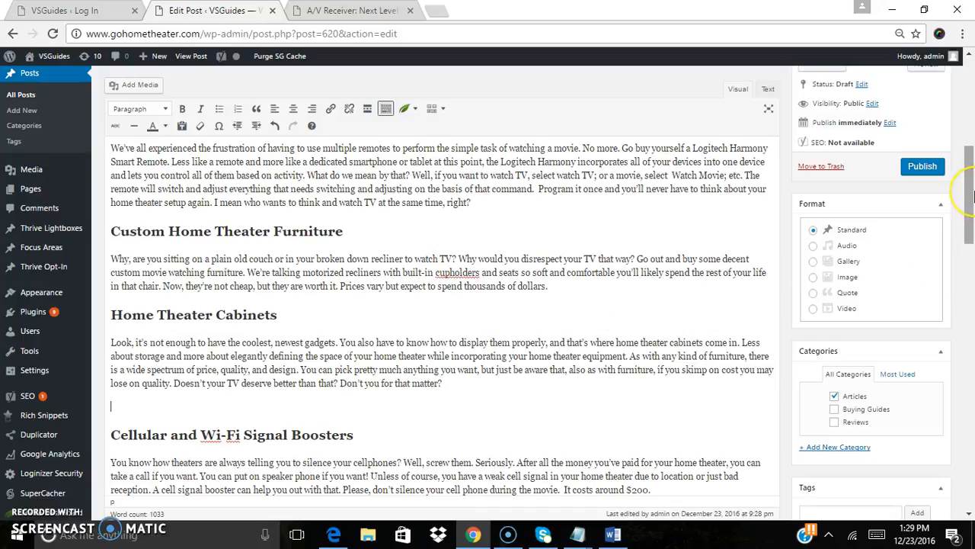
pyautogui.moveTo(974, 195); pyautogui.dragTo(974, 225)
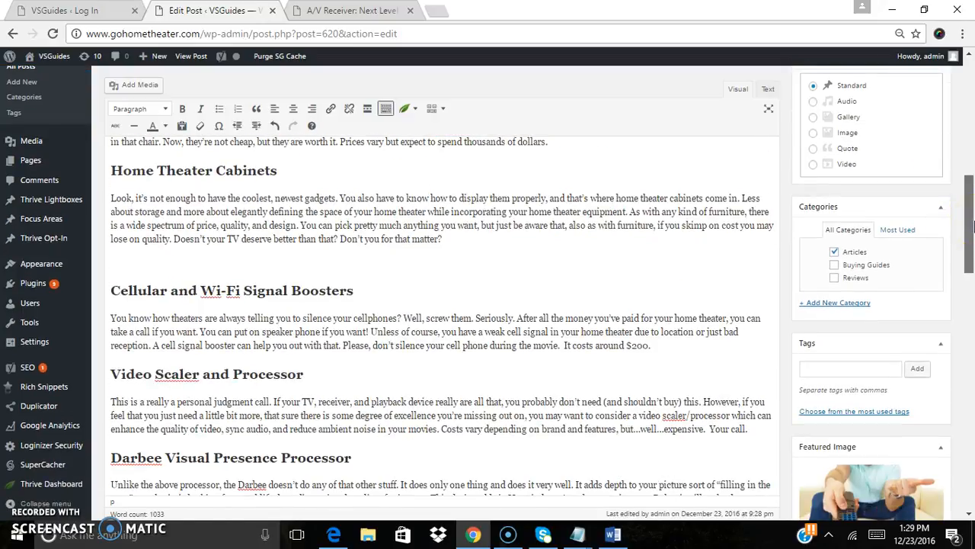
pyautogui.moveTo(974, 225); pyautogui.dragTo(974, 216)
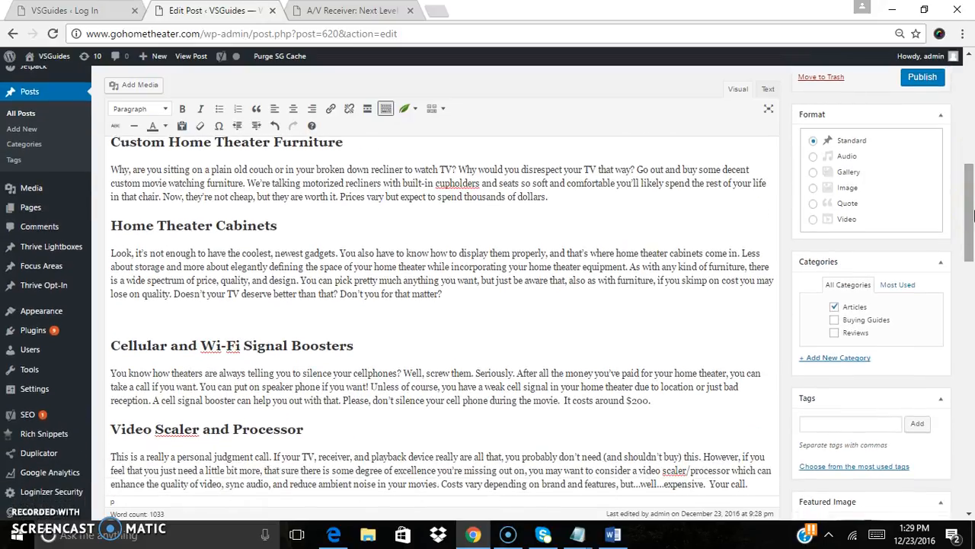
pyautogui.moveTo(974, 202)
pyautogui.mouseDown()
pyautogui.moveTo(973, 240)
pyautogui.moveTo(973, 205)
pyautogui.mouseUp()
pyautogui.click(509, 290)
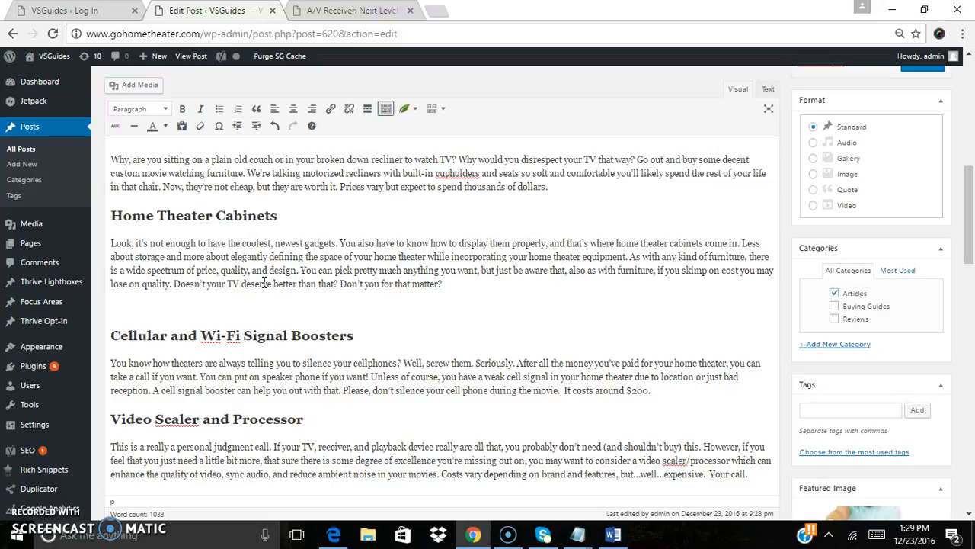
pyautogui.moveTo(967, 225); pyautogui.dragTo(973, 186)
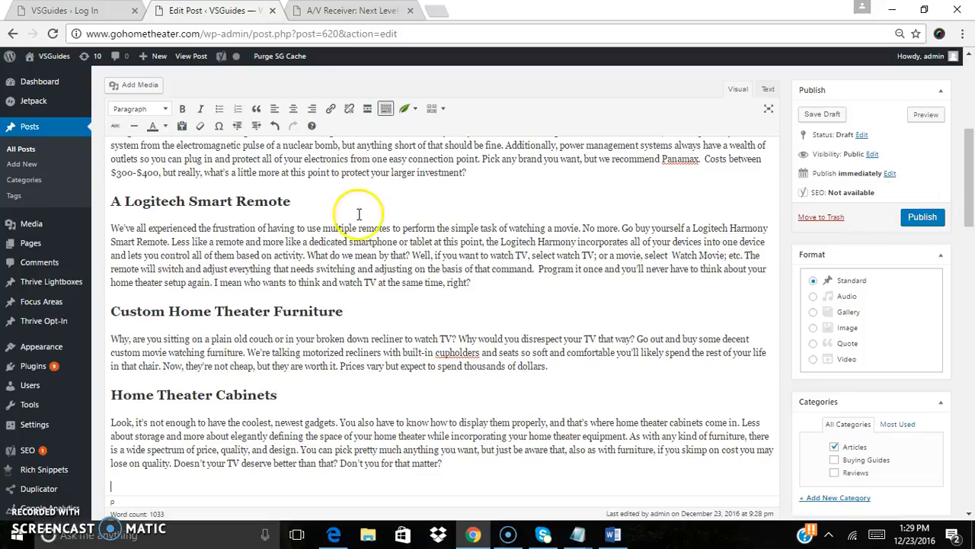
pyautogui.click(483, 277)
pyautogui.press('Return')
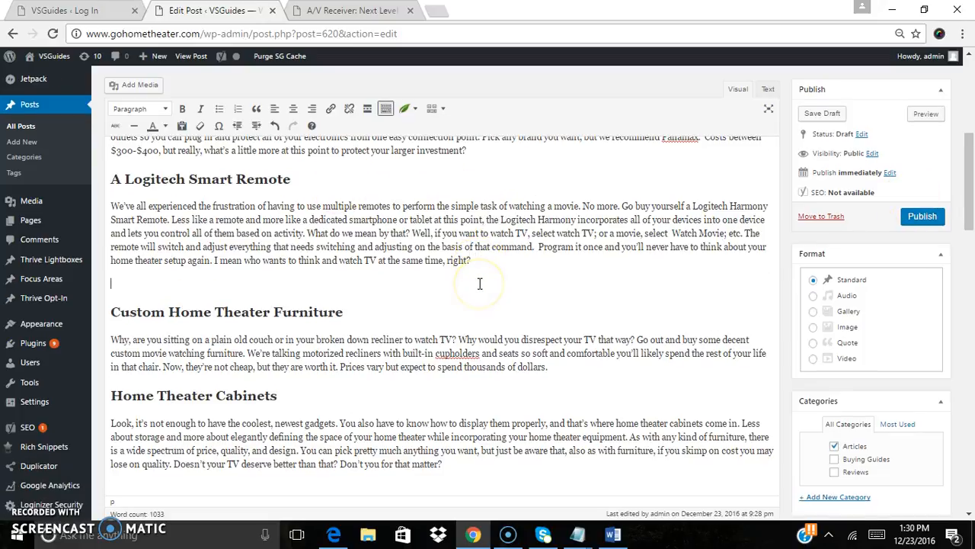
# Open the Add Media dialog and upload the logitec-smart-remote image from the Downloads folder
pyautogui.click(137, 86)
pyautogui.click(157, 104)
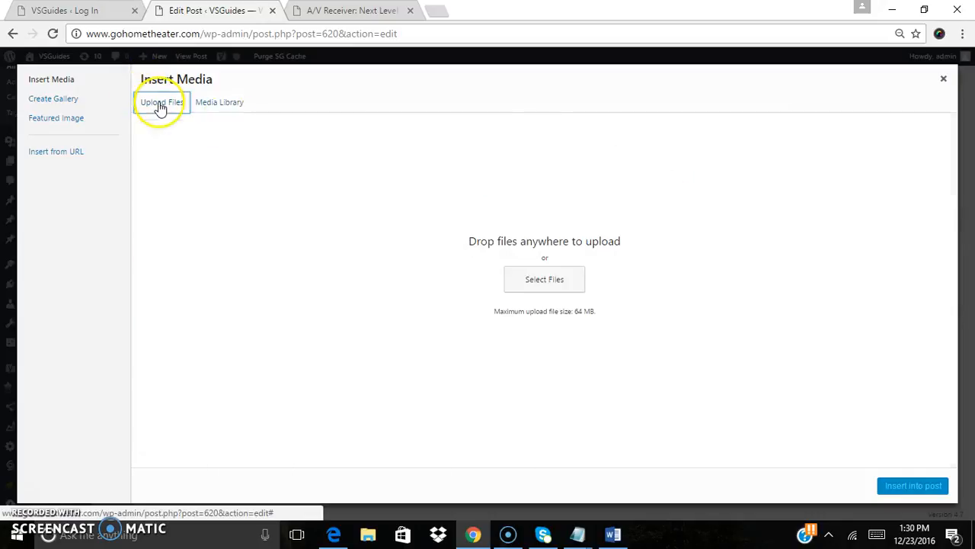
pyautogui.click(564, 285)
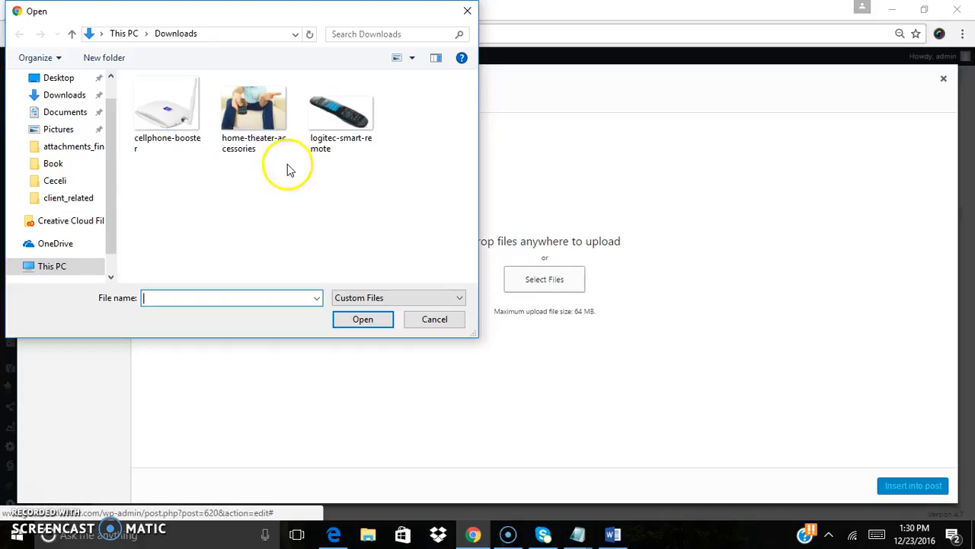
pyautogui.click(356, 119)
pyautogui.click(361, 322)
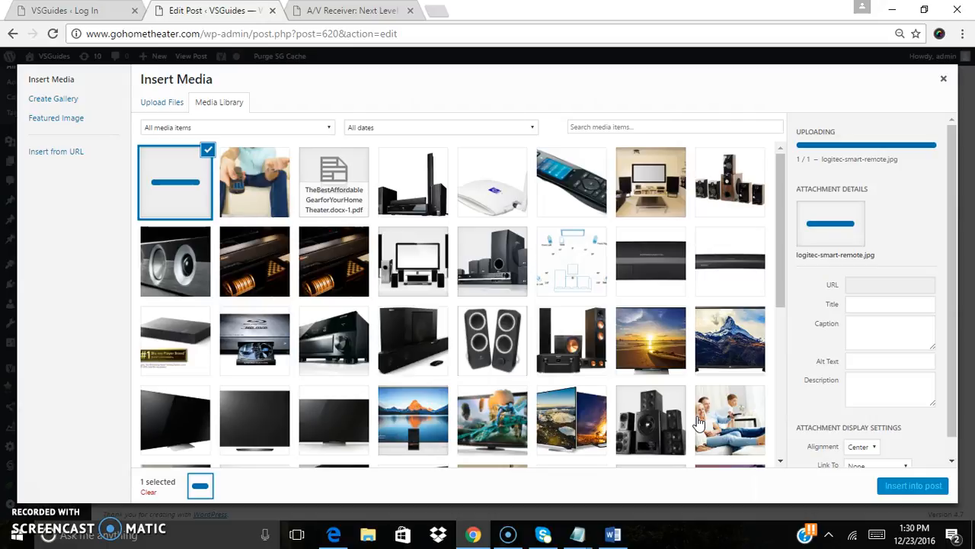
# Copy the home-theater-accessories image's alt text and paste it as the logitec-smart-remote image's title
pyautogui.click(258, 180)
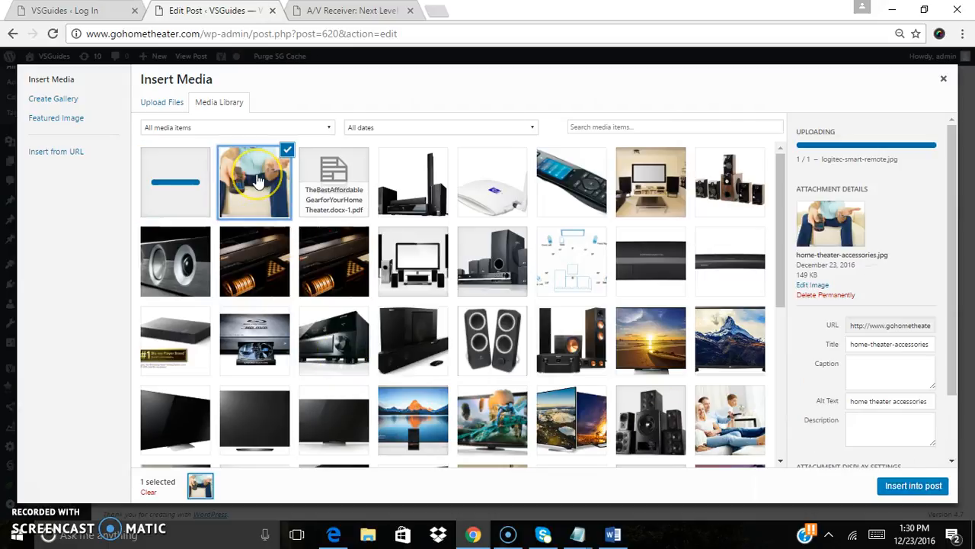
pyautogui.click(856, 431)
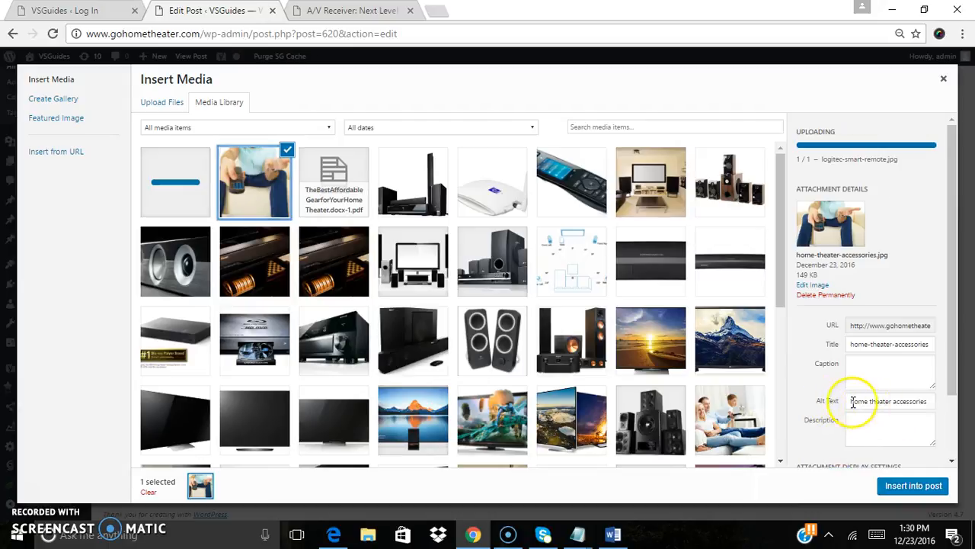
pyautogui.tripleClick(873, 345)
pyautogui.hotkey('ctrl', 'c')
pyautogui.rightClick(873, 346)
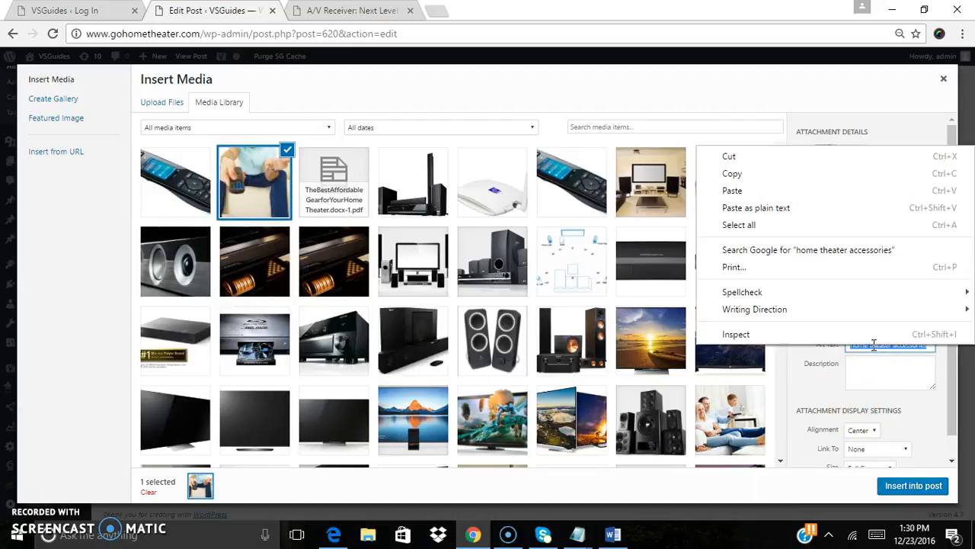
pyautogui.click(791, 177)
pyautogui.click(183, 187)
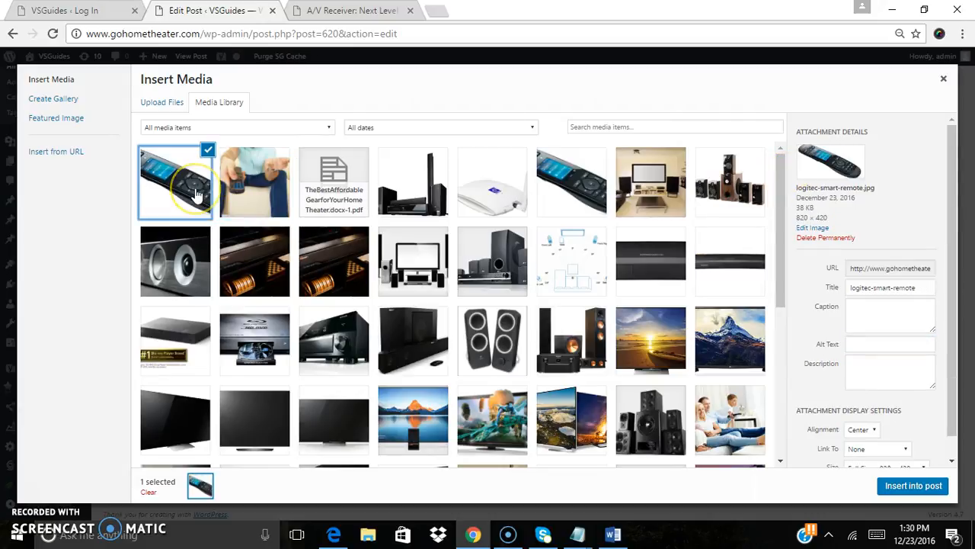
pyautogui.click(868, 289)
pyautogui.hotkey('ctrl', 'a')
pyautogui.rightClick(869, 290)
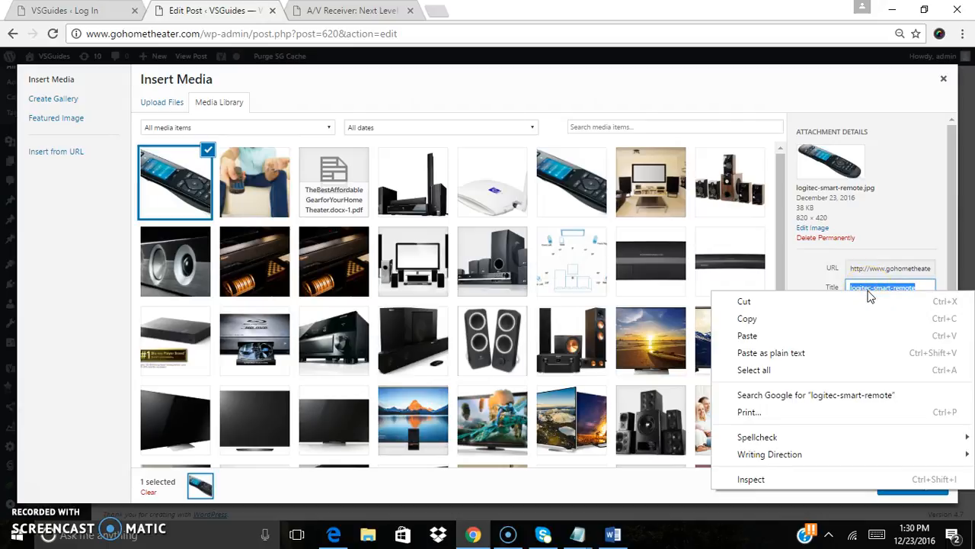
pyautogui.click(814, 330)
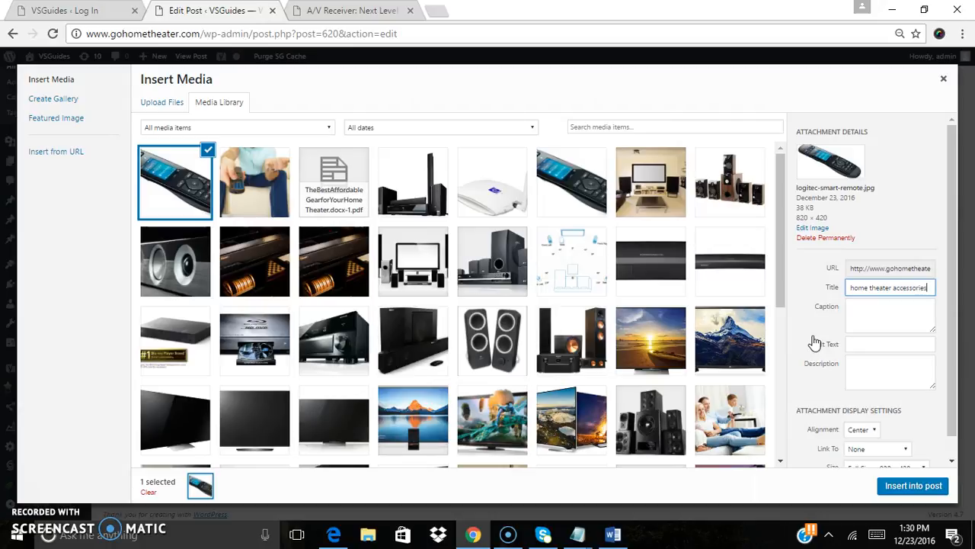
# Change the remote image's title to 'best home theater accessories' and copy the same text into its alt text
pyautogui.click(843, 330)
pyautogui.click(852, 290)
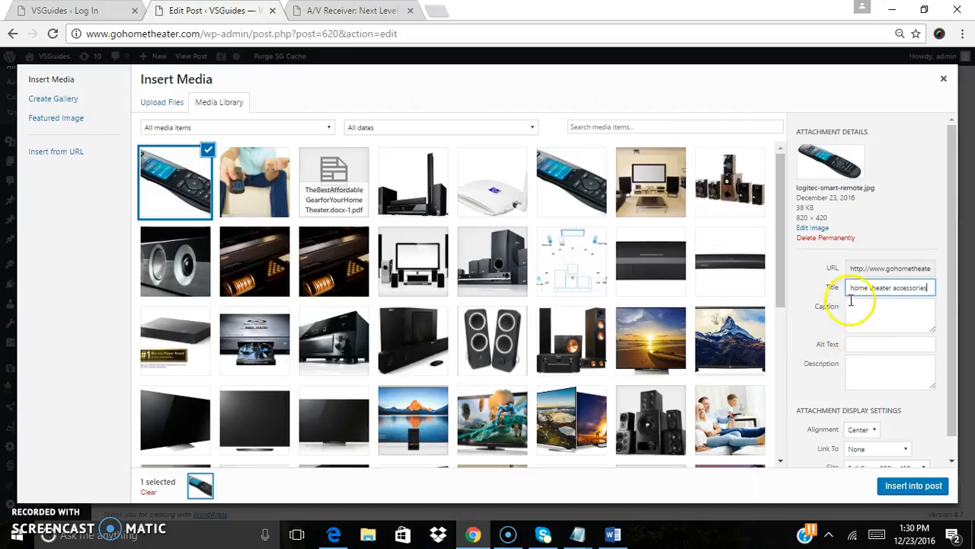
pyautogui.write('best')
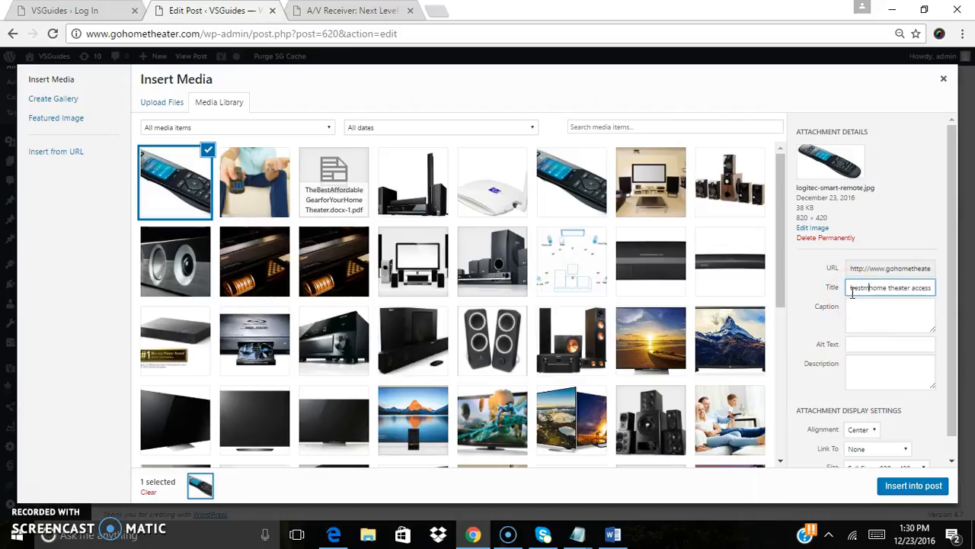
pyautogui.press('BackSpace')
pyautogui.tripleClick(862, 288)
pyautogui.rightClick(862, 289)
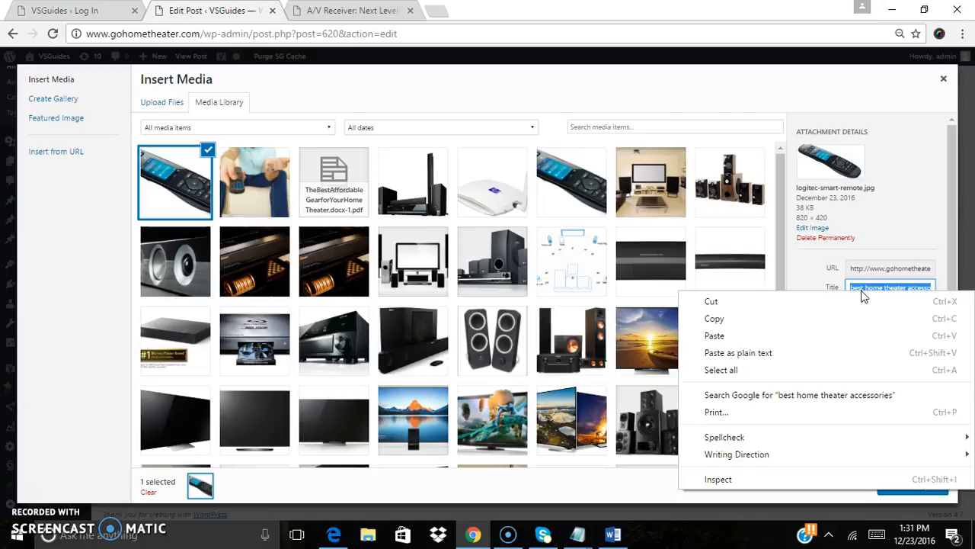
pyautogui.click(848, 318)
pyautogui.click(855, 347)
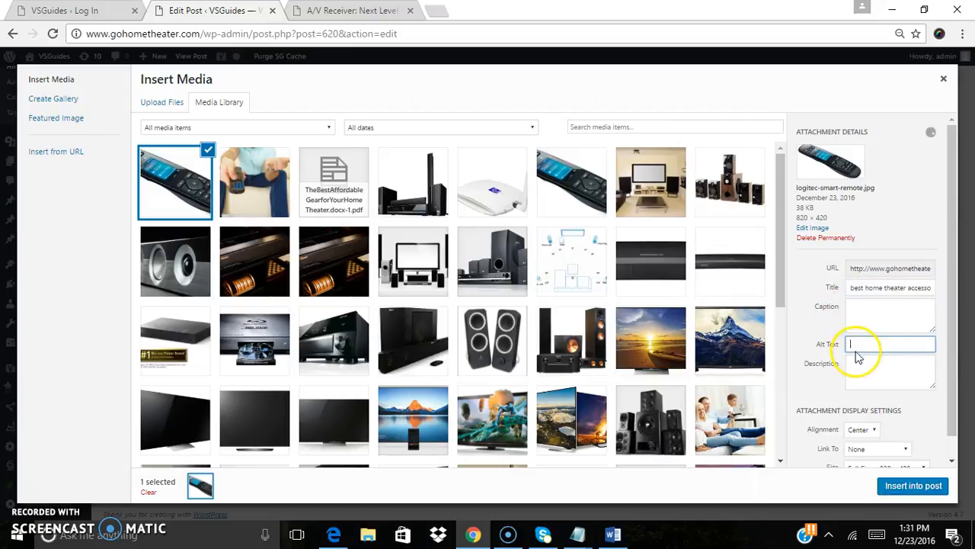
pyautogui.rightClick(856, 351)
pyautogui.click(873, 242)
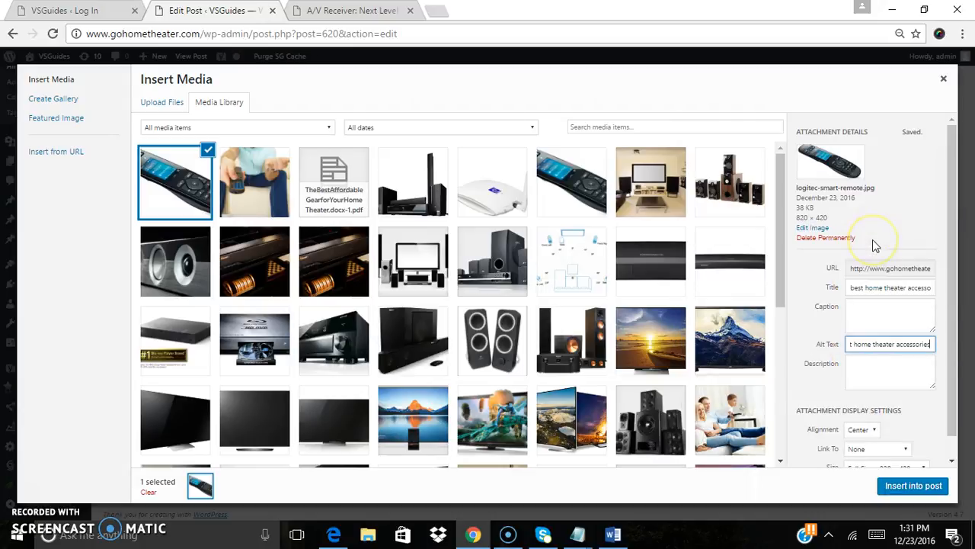
# Insert the logitec-smart-remote image into the post at the blank paragraph
pyautogui.moveTo(958, 326); pyautogui.dragTo(959, 434)
pyautogui.click(918, 485)
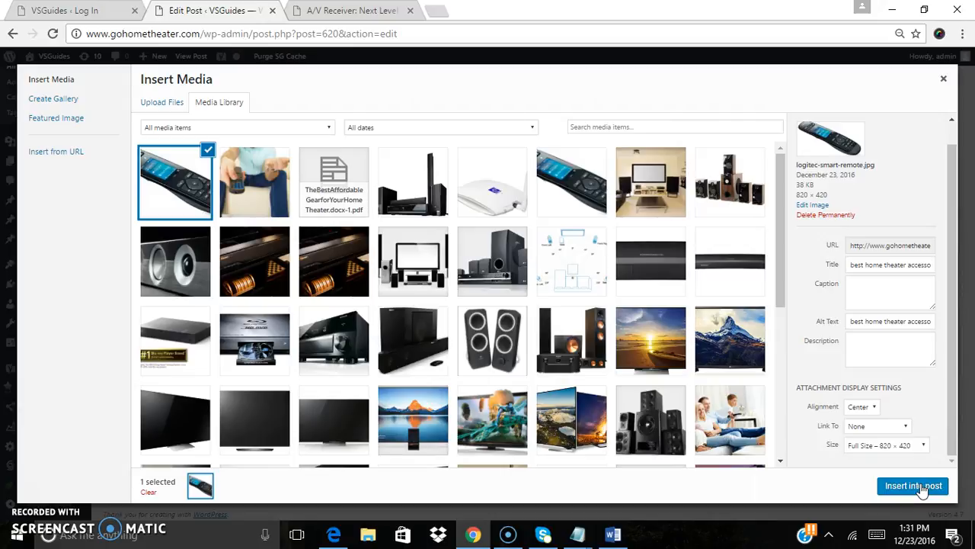
pyautogui.click(885, 487)
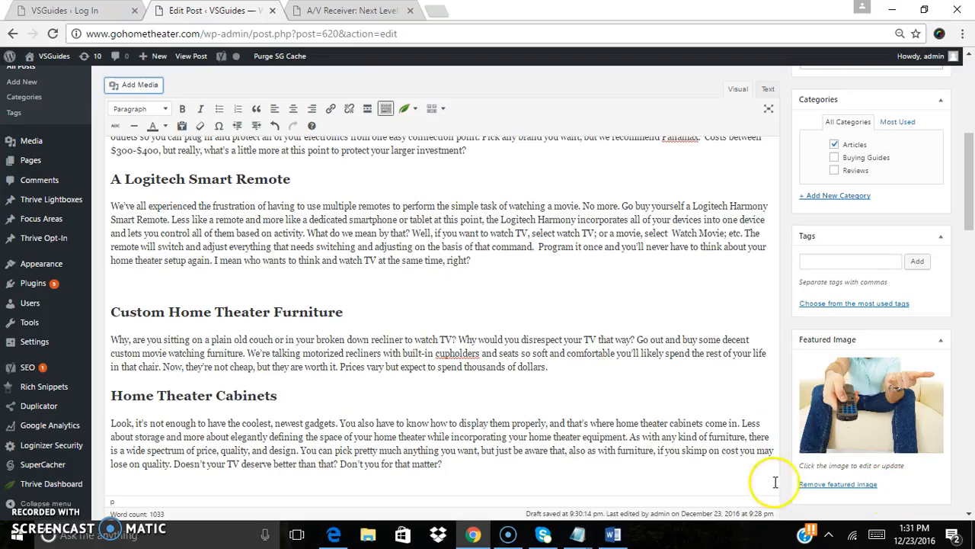
# Shrink the inserted remote image by resizing it from its corner handle
pyautogui.click(390, 366)
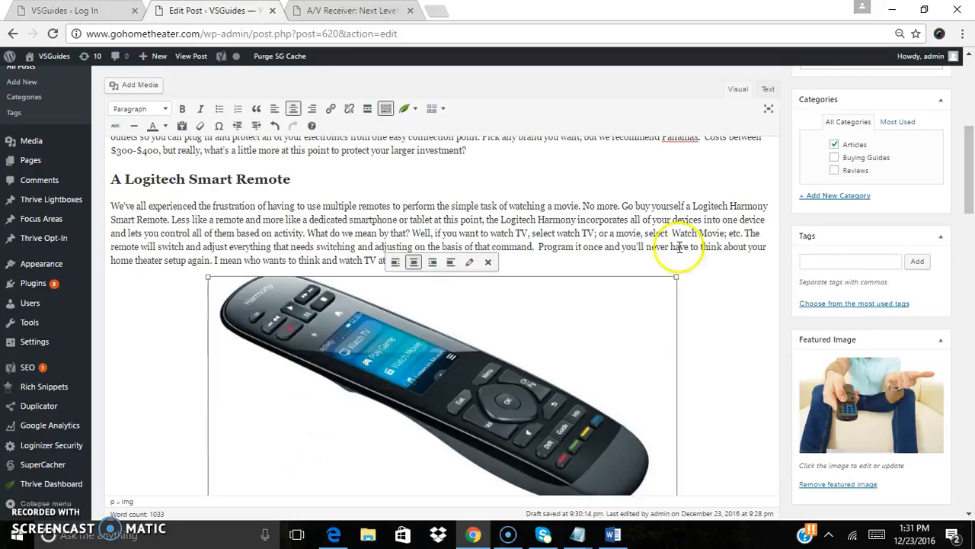
pyautogui.moveTo(970, 188); pyautogui.dragTo(971, 207)
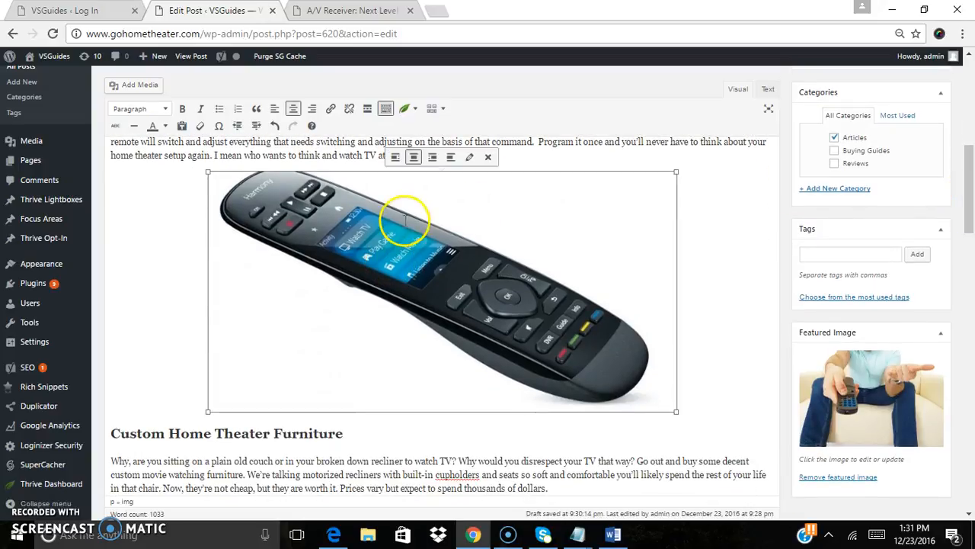
pyautogui.moveTo(208, 172); pyautogui.dragTo(361, 269)
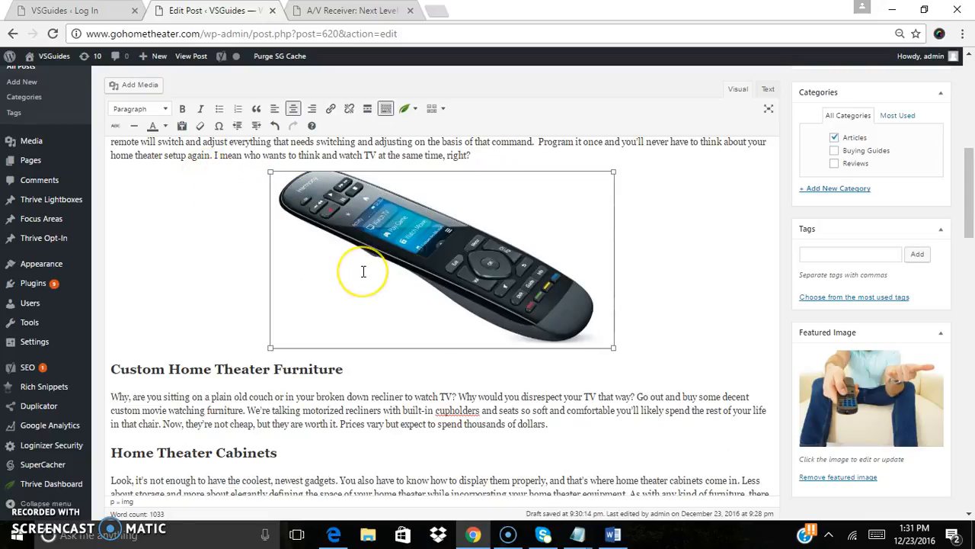
pyautogui.moveTo(270, 173); pyautogui.dragTo(323, 212)
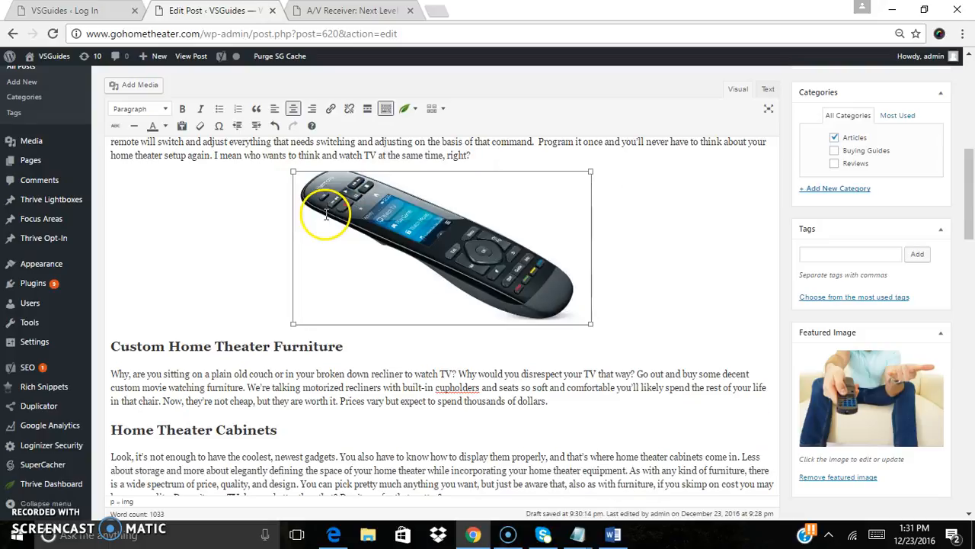
pyautogui.click(218, 224)
pyautogui.click(512, 254)
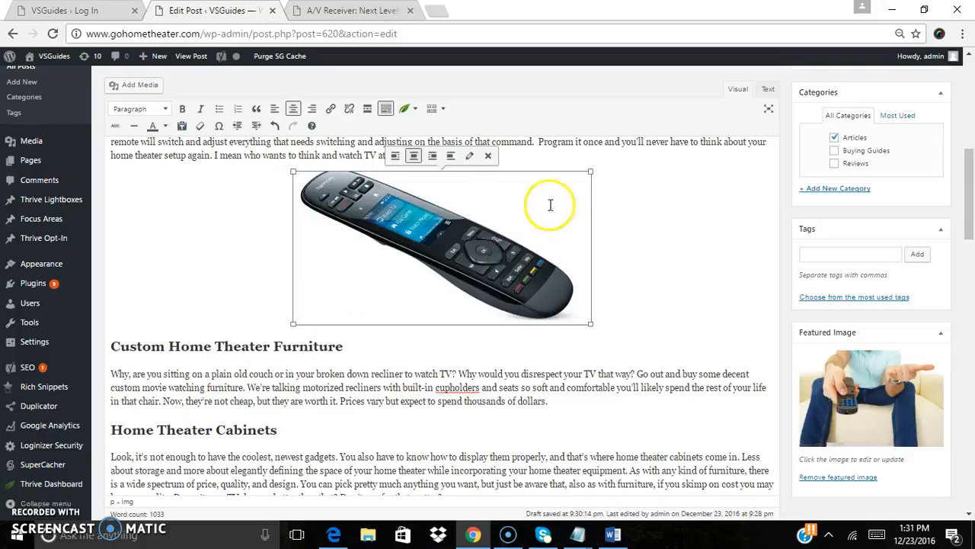
pyautogui.moveTo(590, 171); pyautogui.dragTo(591, 179)
pyautogui.click(713, 224)
# Add a blank paragraph after the Cellular and Wi-Fi Signal Boosters paragraph
pyautogui.moveTo(972, 215); pyautogui.dragTo(973, 239)
pyautogui.click(250, 283)
pyautogui.press('BackSpace')
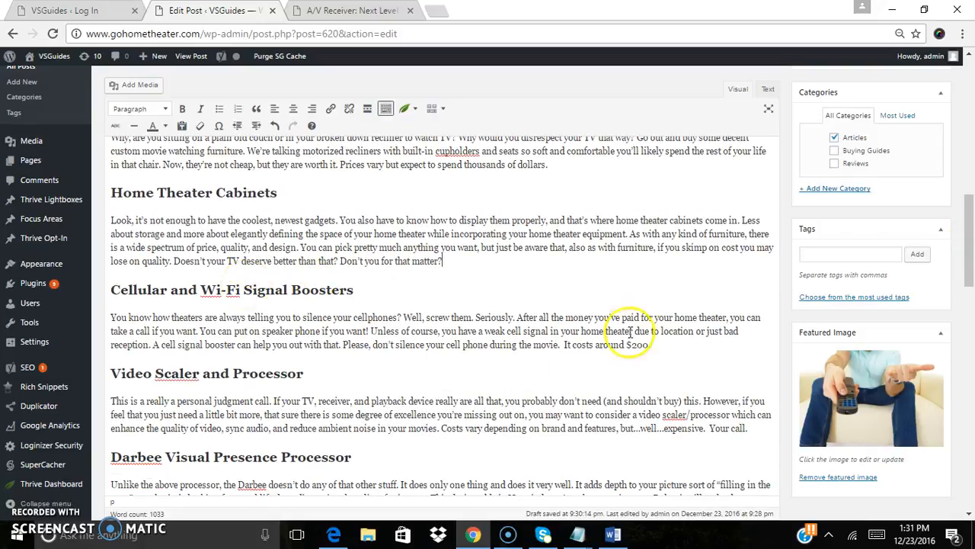
pyautogui.press('Return')
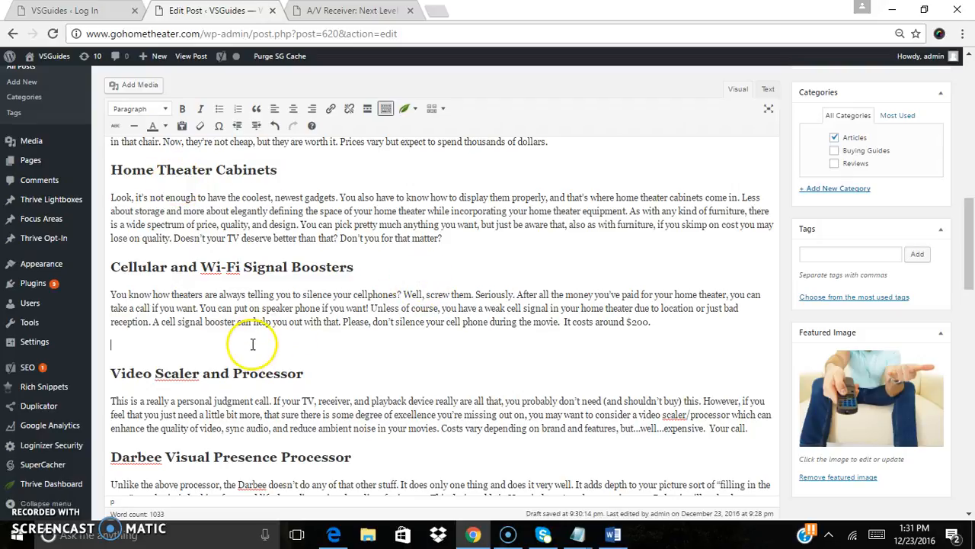
# Open the Add Media dialog and upload the cellphone-booster image
pyautogui.click(133, 85)
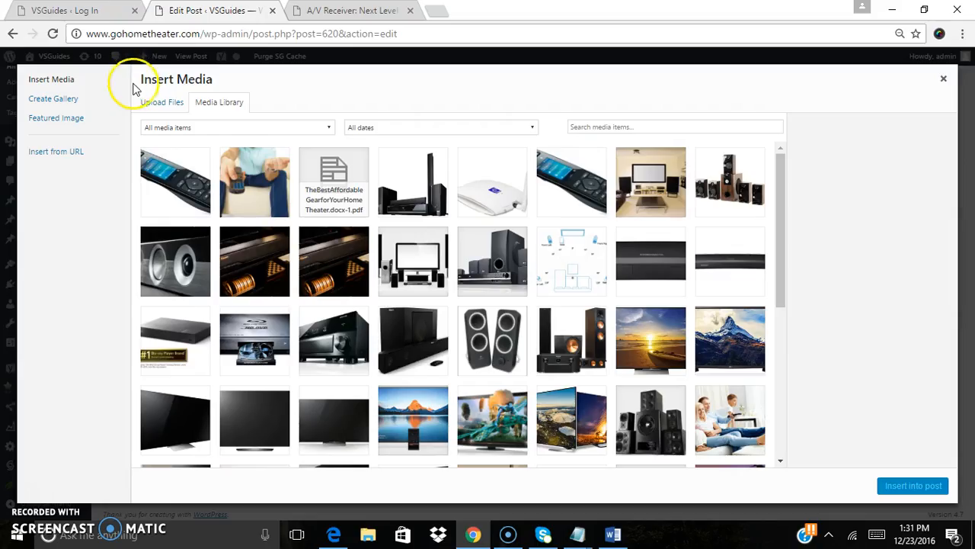
pyautogui.click(149, 100)
pyautogui.click(557, 283)
pyautogui.click(174, 113)
pyautogui.click(350, 318)
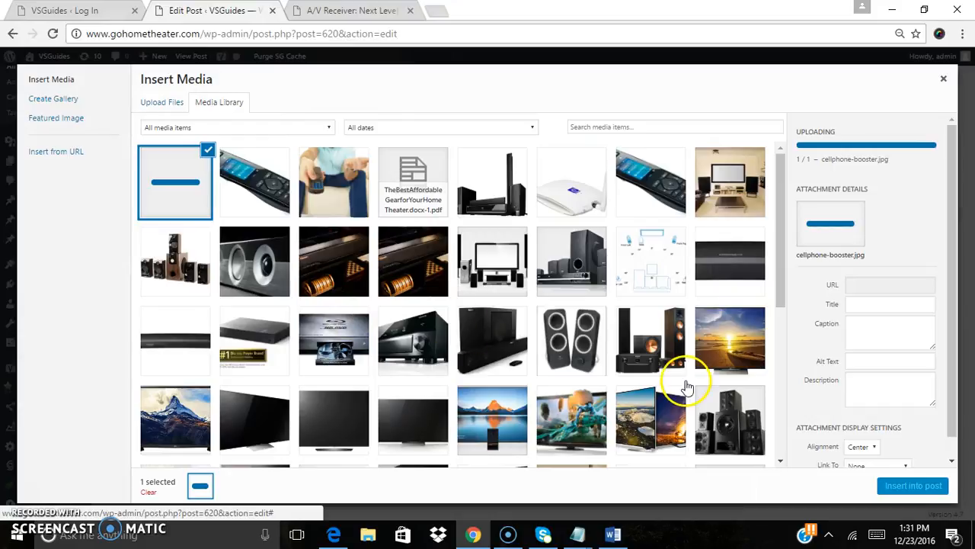
# Try to paste the copied text into the uploading image's title and trim it
pyautogui.click(873, 310)
pyautogui.hotkey('ctrl', 'v')
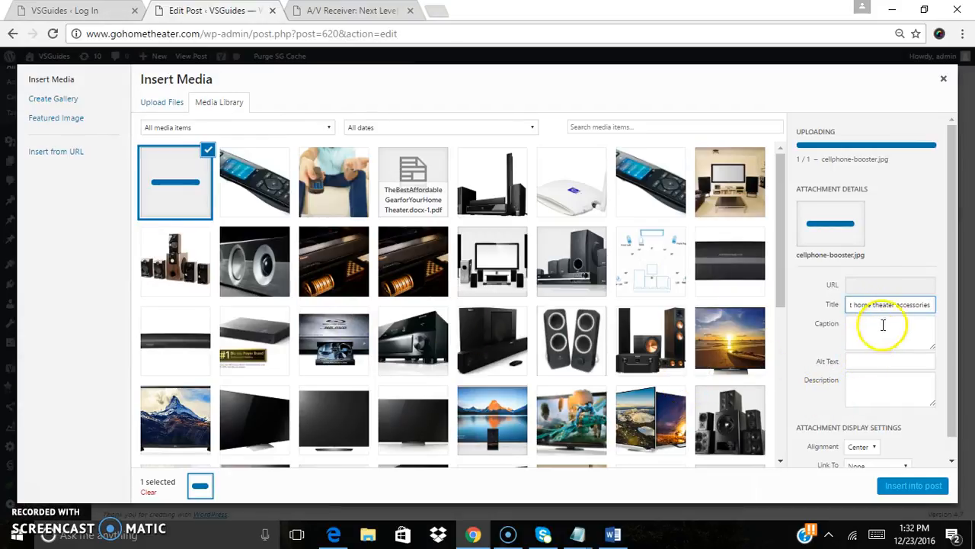
pyautogui.moveTo(904, 304); pyautogui.dragTo(762, 309)
pyautogui.click(869, 308)
pyautogui.moveTo(864, 306); pyautogui.dragTo(810, 305)
pyautogui.press('BackSpace')
pyautogui.click(930, 305)
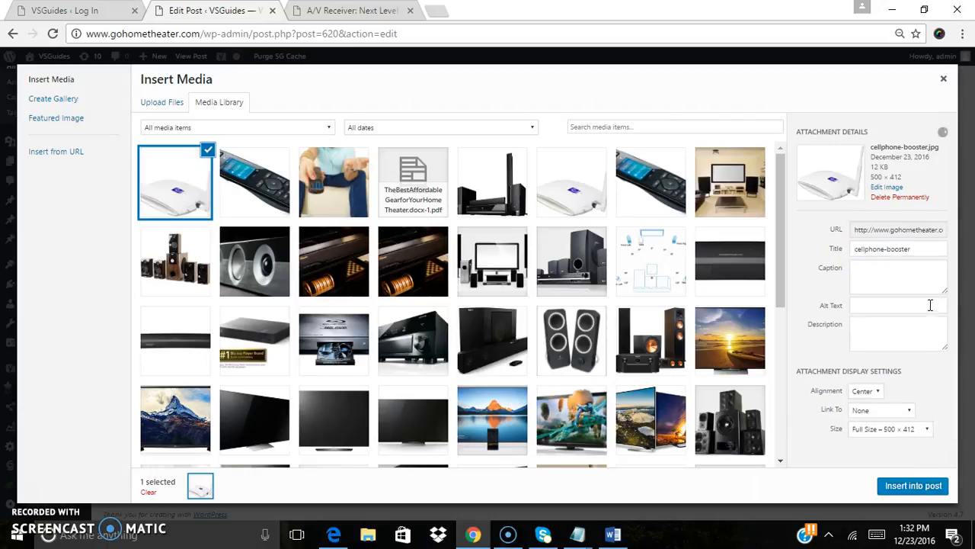
# Set the cellphone-booster image's title to 'home theater accessories guide' and copy that text
pyautogui.tripleClick(878, 248)
pyautogui.hotkey('ctrl', 'v')
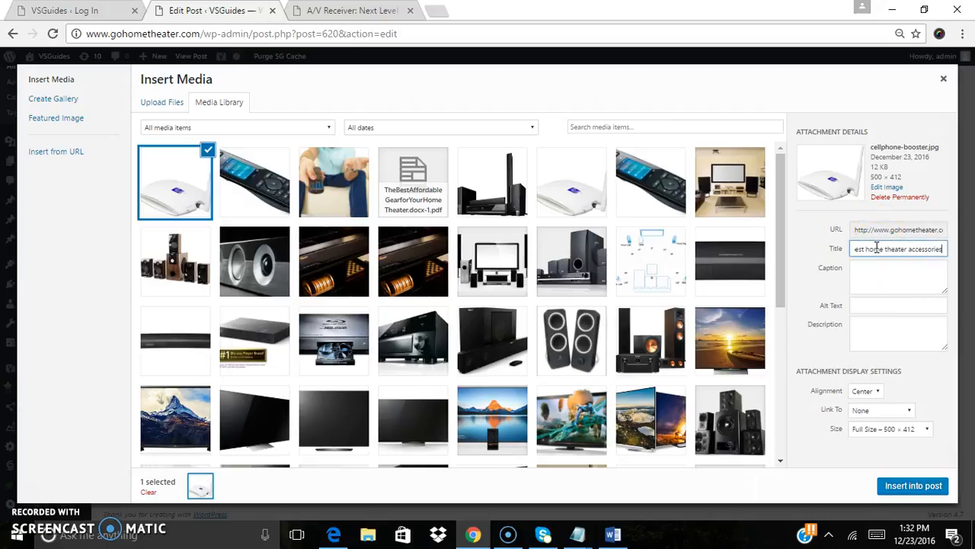
pyautogui.moveTo(867, 249); pyautogui.dragTo(812, 254)
pyautogui.press('BackSpace')
pyautogui.write('guide')
pyautogui.doubleClick(932, 249)
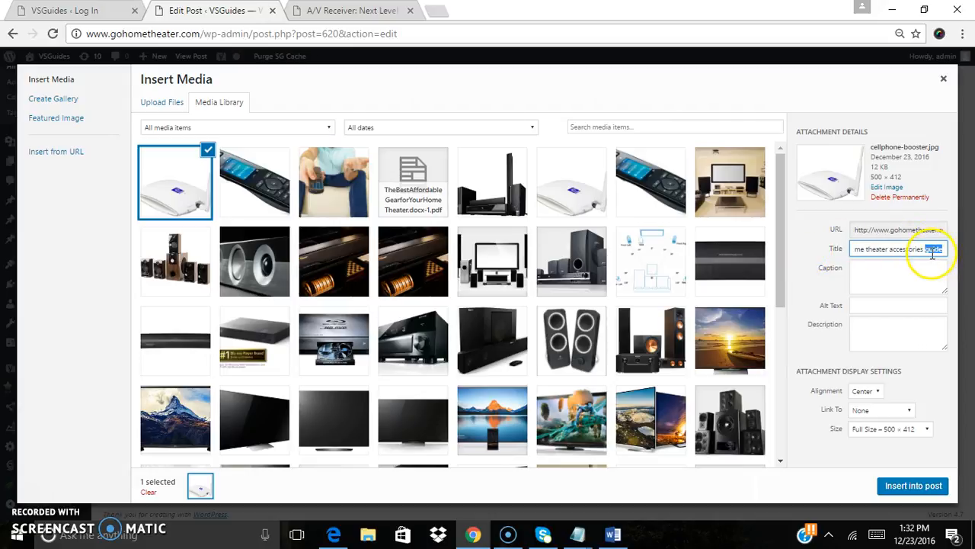
pyautogui.hotkey('ctrl', 'a')
pyautogui.rightClick(932, 251)
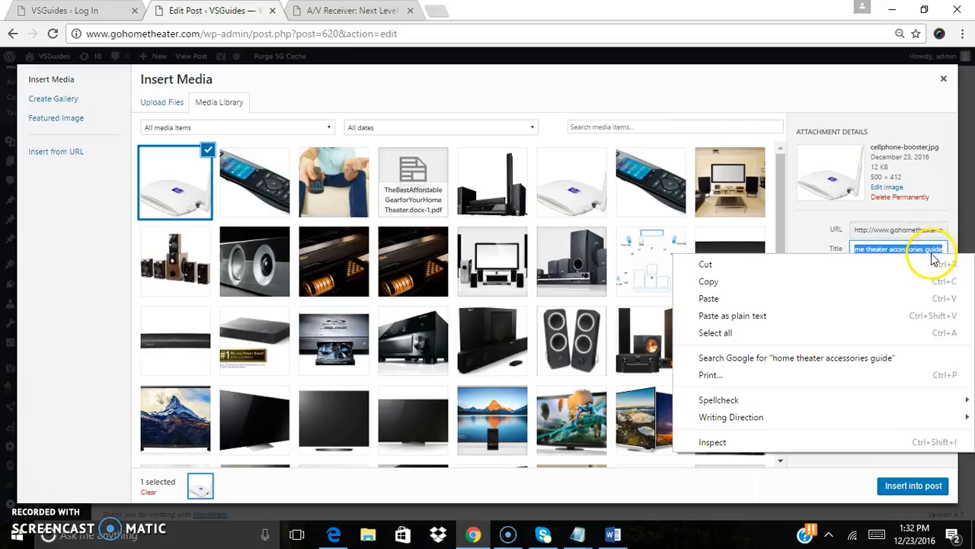
pyautogui.click(854, 281)
# Paste the copied text as the image's alt text and insert the cellphone-booster image into the post
pyautogui.click(872, 308)
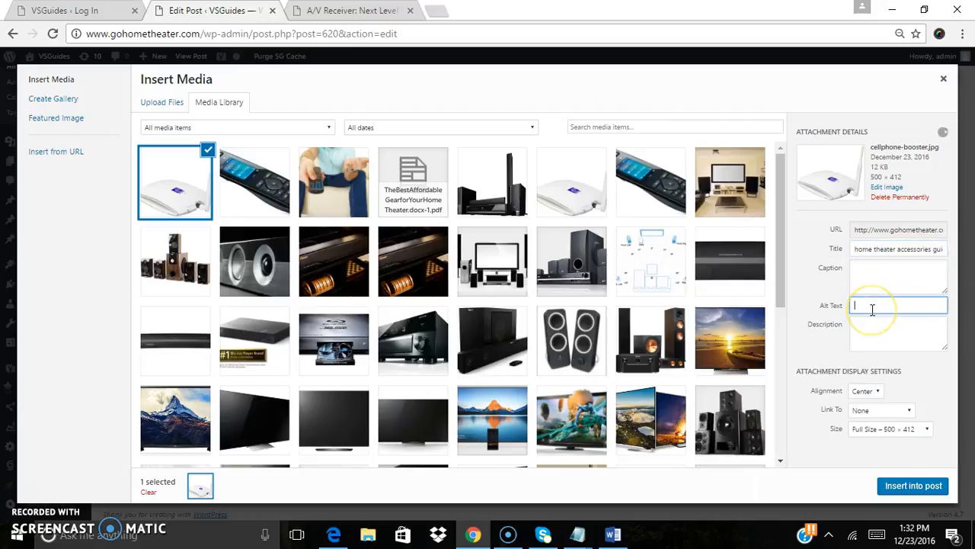
pyautogui.hotkey('ctrl', 'v')
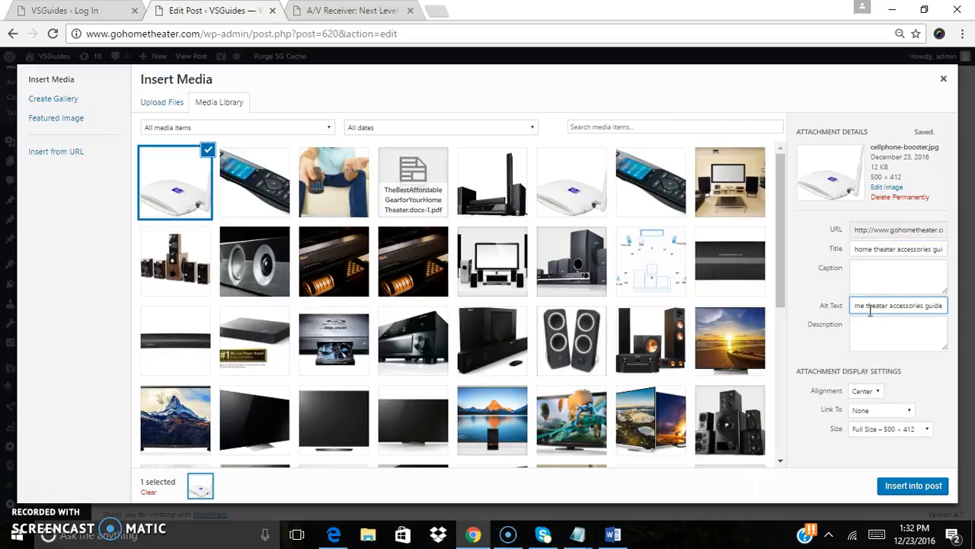
pyautogui.click(906, 486)
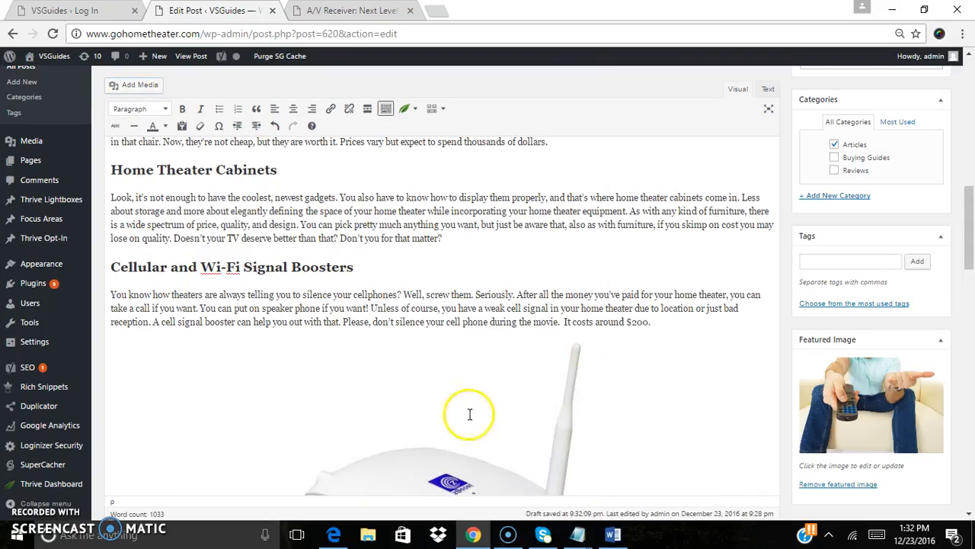
# Preview the post draft in a new tab and return to the editor
pyautogui.scroll(-3, 972, 256)
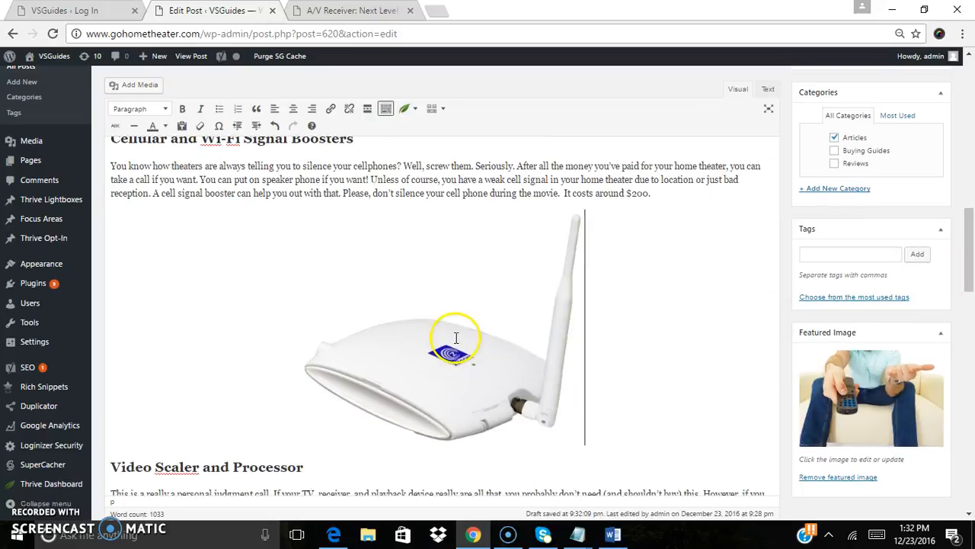
pyautogui.click(400, 274)
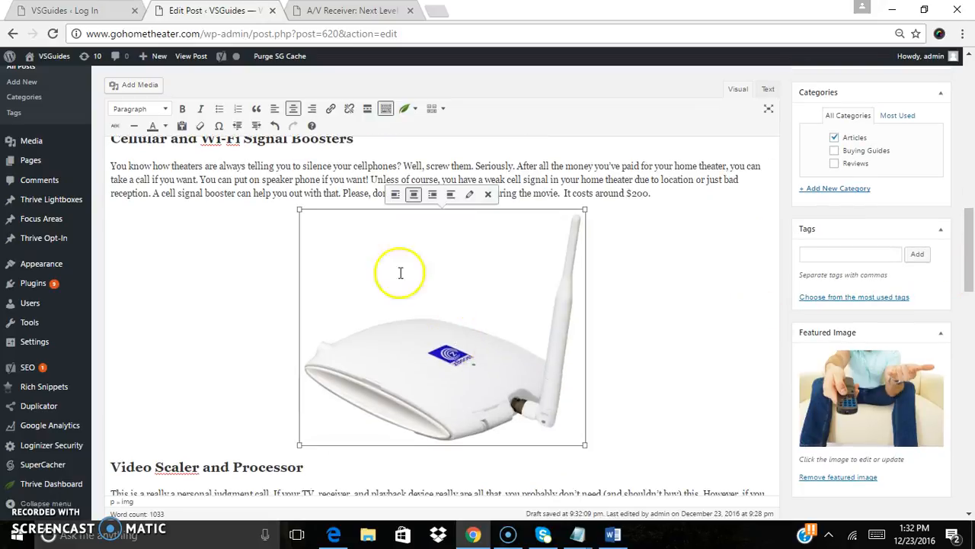
pyautogui.click(246, 257)
pyautogui.moveTo(972, 245); pyautogui.dragTo(971, 137)
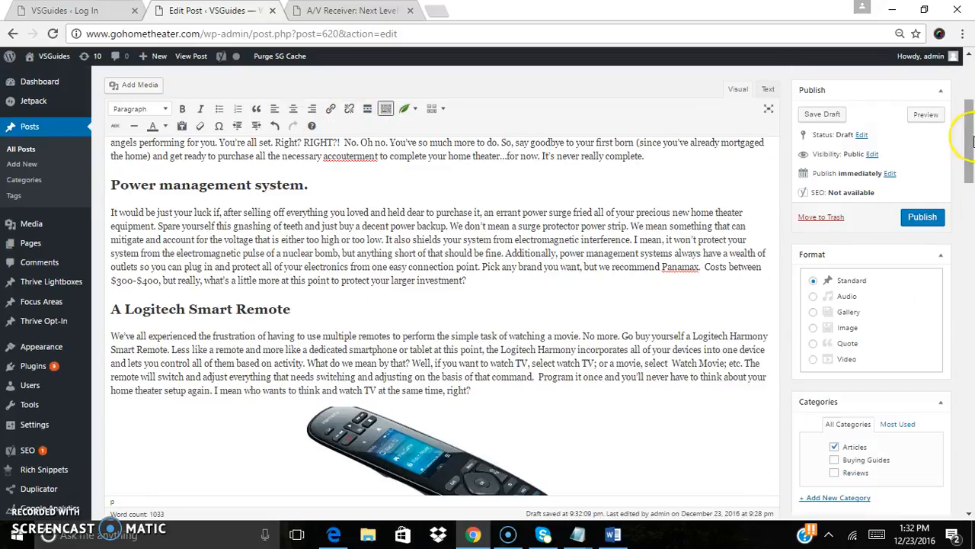
pyautogui.click(928, 115)
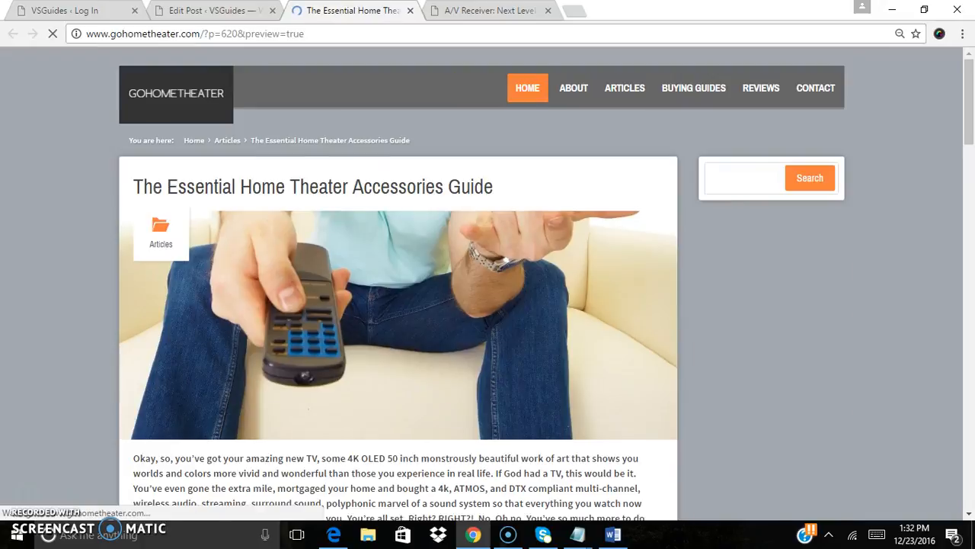
pyautogui.moveTo(971, 127)
pyautogui.mouseDown()
pyautogui.moveTo(972, 385)
pyautogui.moveTo(961, 200)
pyautogui.moveTo(972, 133)
pyautogui.mouseUp()
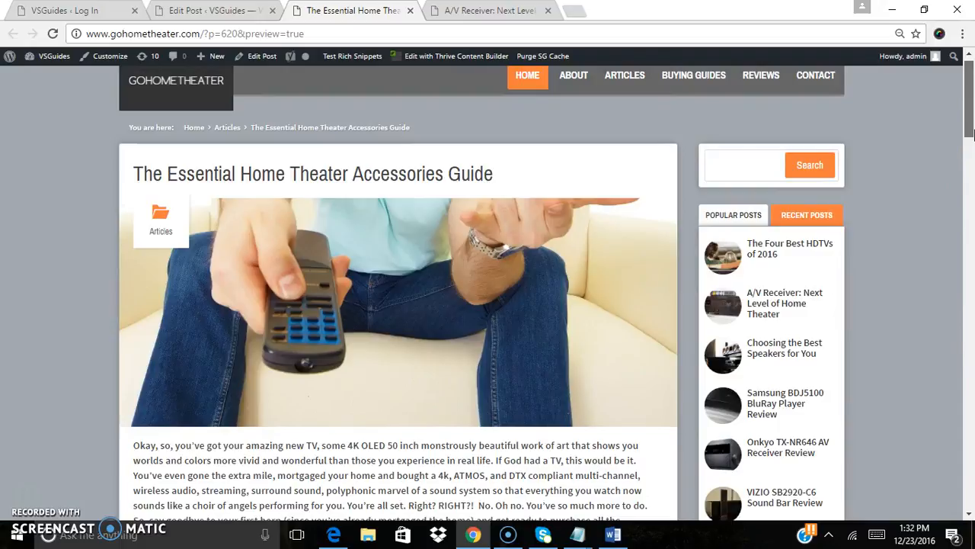
pyautogui.moveTo(972, 133)
pyautogui.mouseDown()
pyautogui.moveTo(967, 175)
pyautogui.moveTo(972, 130)
pyautogui.mouseUp()
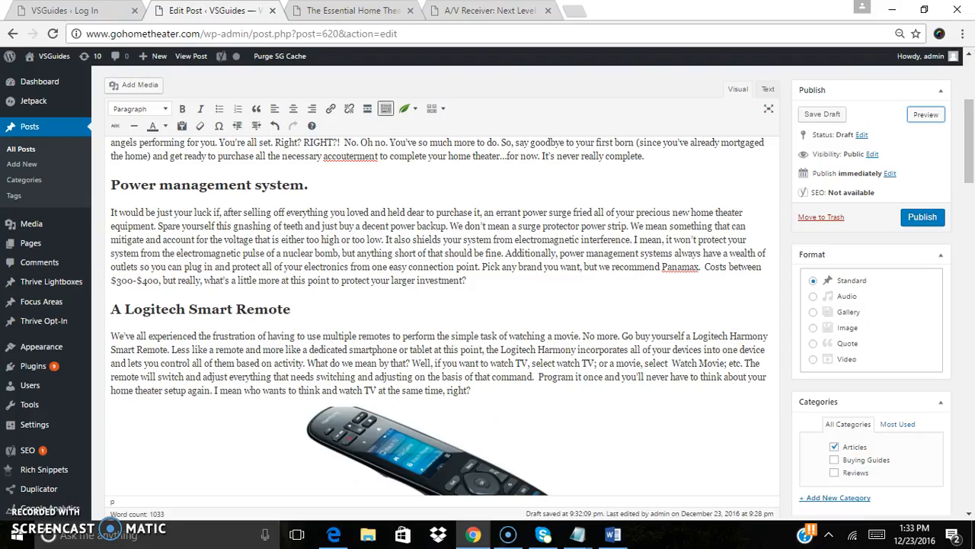
pyautogui.click(228, 14)
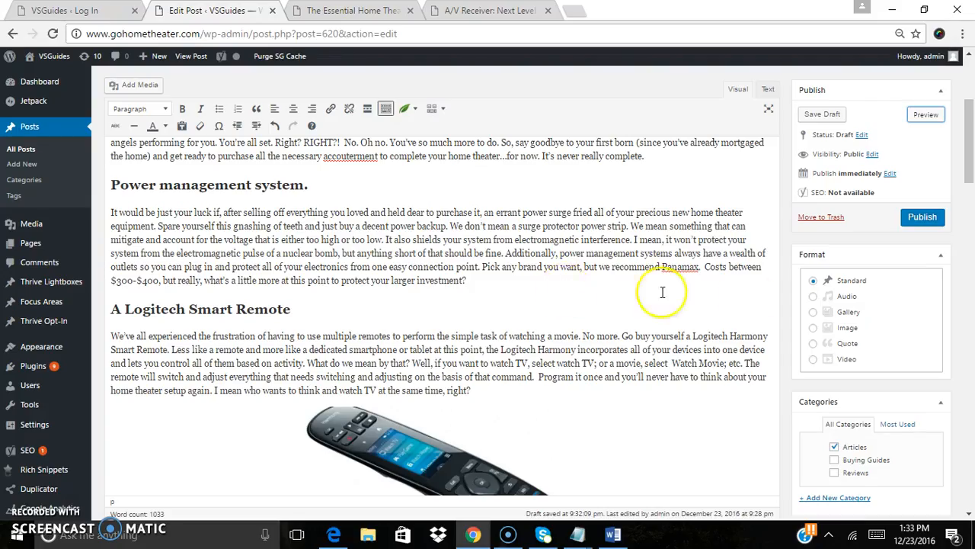
# Copy 'Home Theater Accessories' from the post title
pyautogui.moveTo(971, 122); pyautogui.dragTo(968, 83)
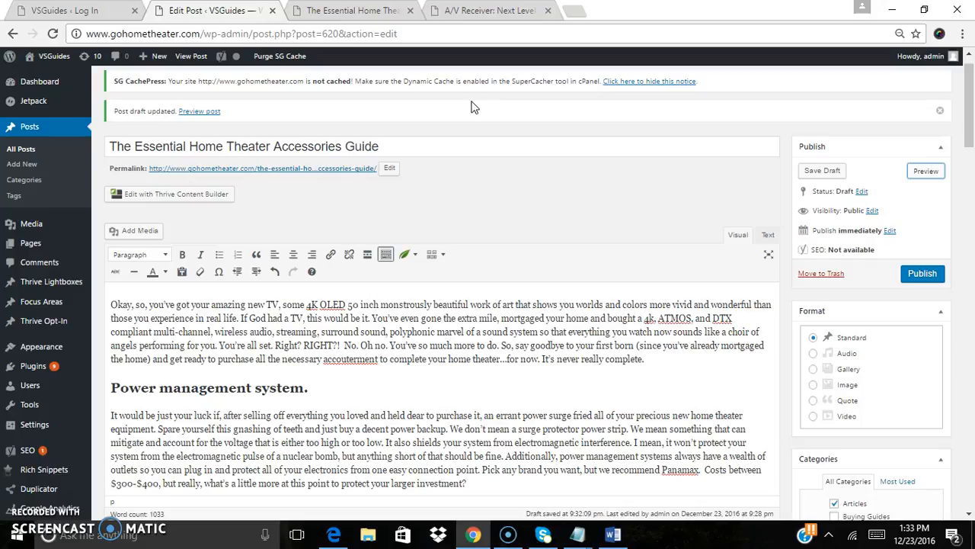
pyautogui.moveTo(190, 146); pyautogui.dragTo(340, 148)
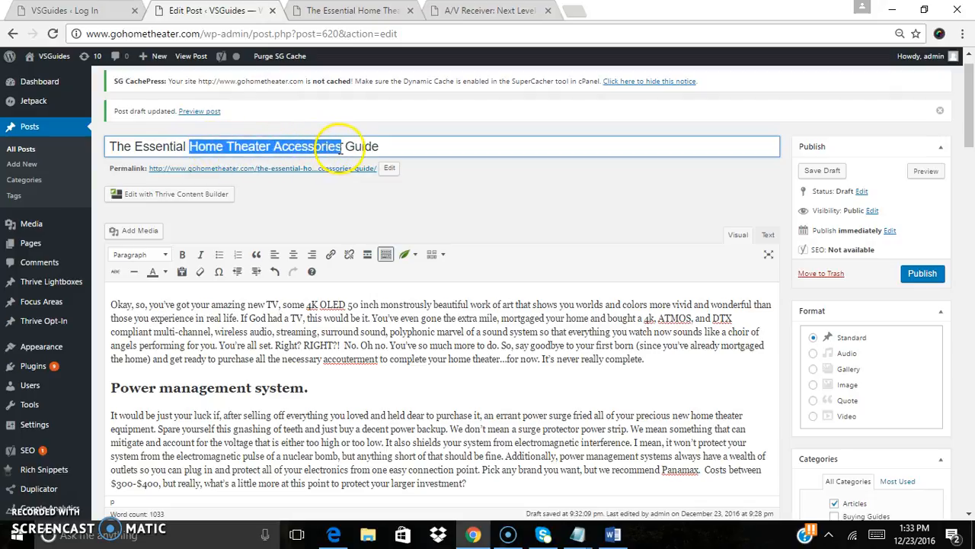
pyautogui.rightClick(341, 148)
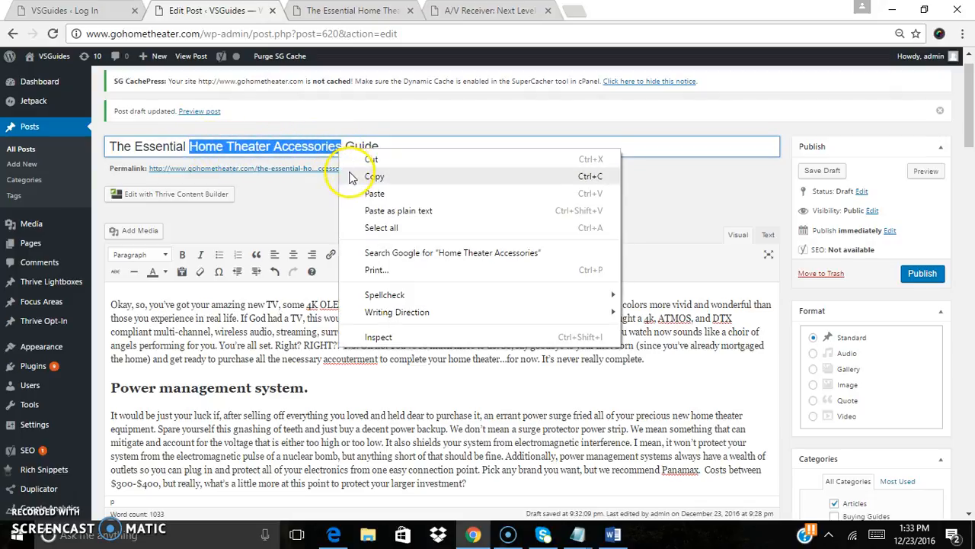
pyautogui.click(353, 169)
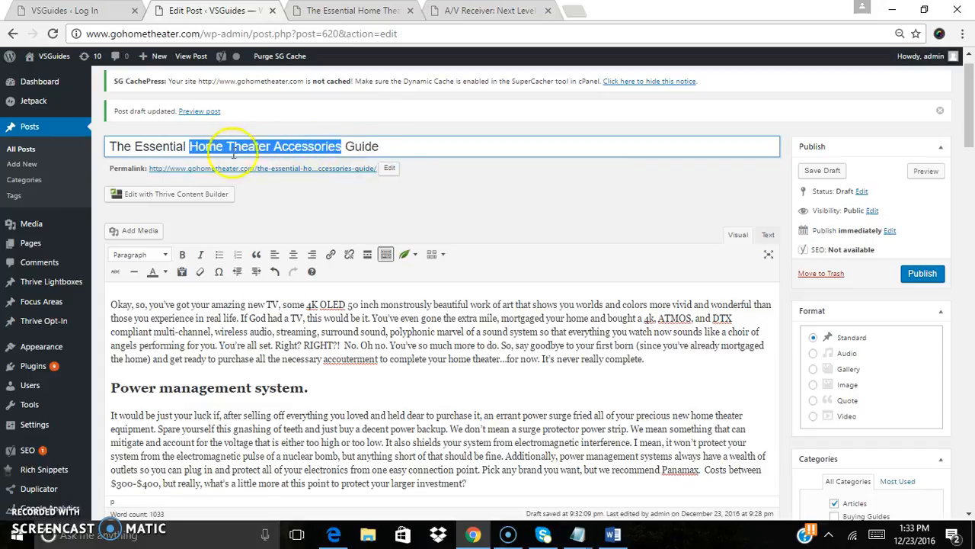
pyautogui.click(282, 146)
pyautogui.click(323, 308)
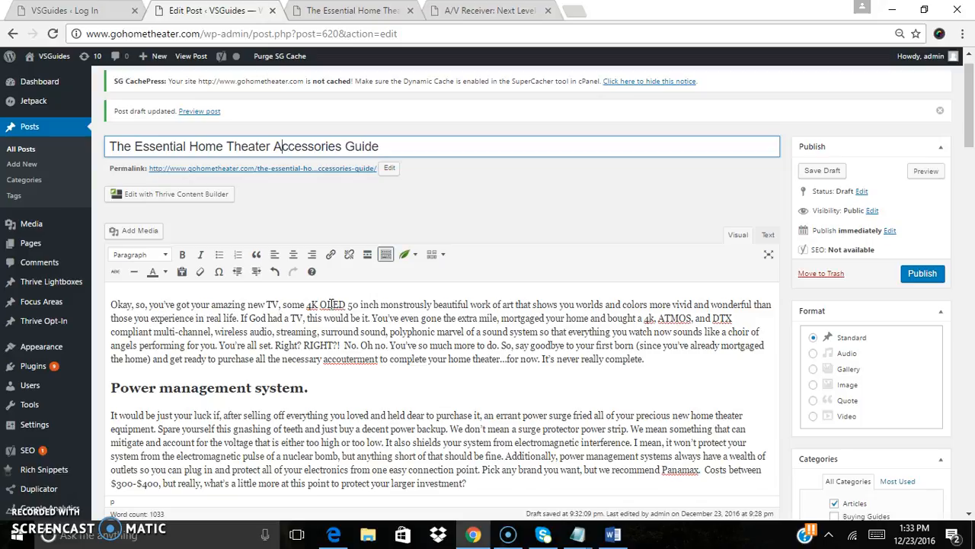
# Open the Yoast snippet editor and enter the meta description 'Home theater accessories guide for'
pyautogui.moveTo(971, 120); pyautogui.dragTo(974, 408)
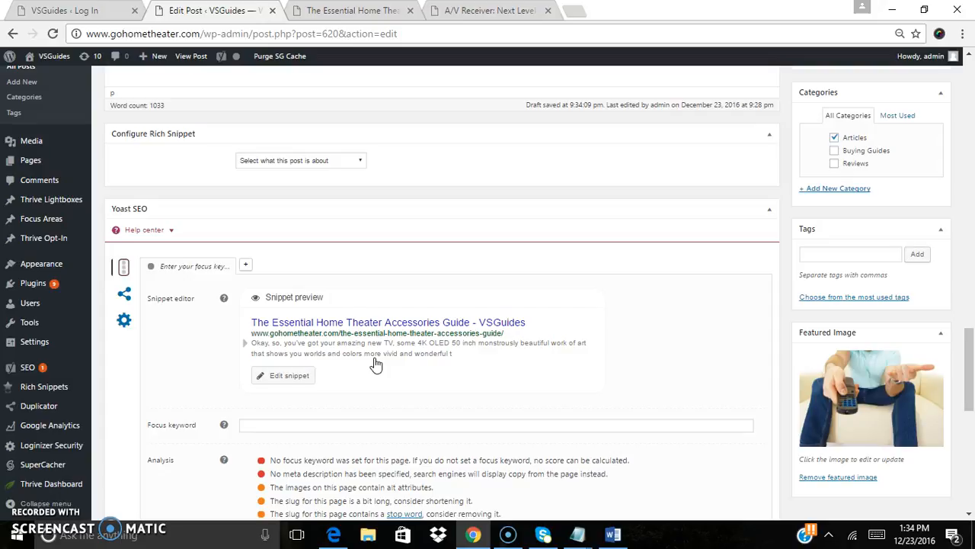
pyautogui.moveTo(969, 343); pyautogui.dragTo(971, 163)
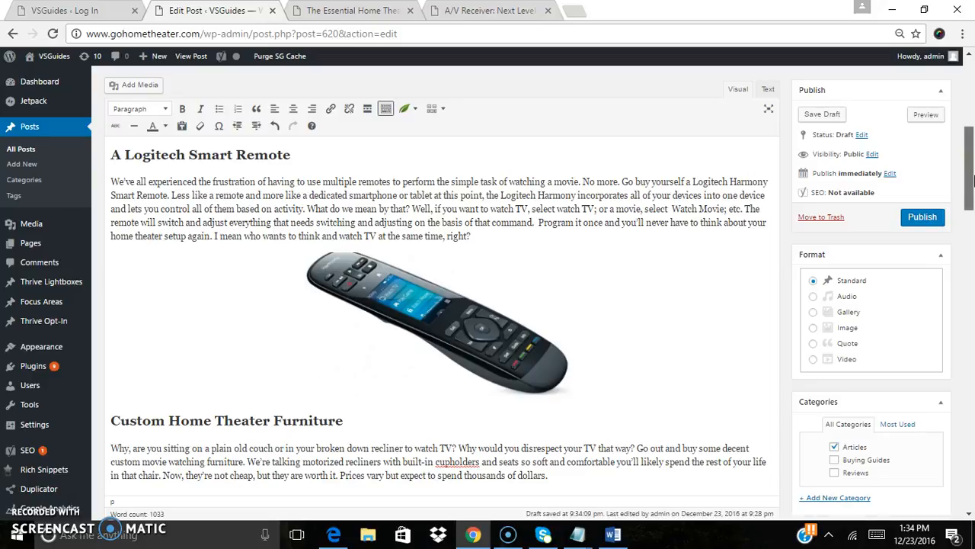
pyautogui.moveTo(973, 179); pyautogui.dragTo(973, 145)
pyautogui.moveTo(974, 139); pyautogui.dragTo(971, 404)
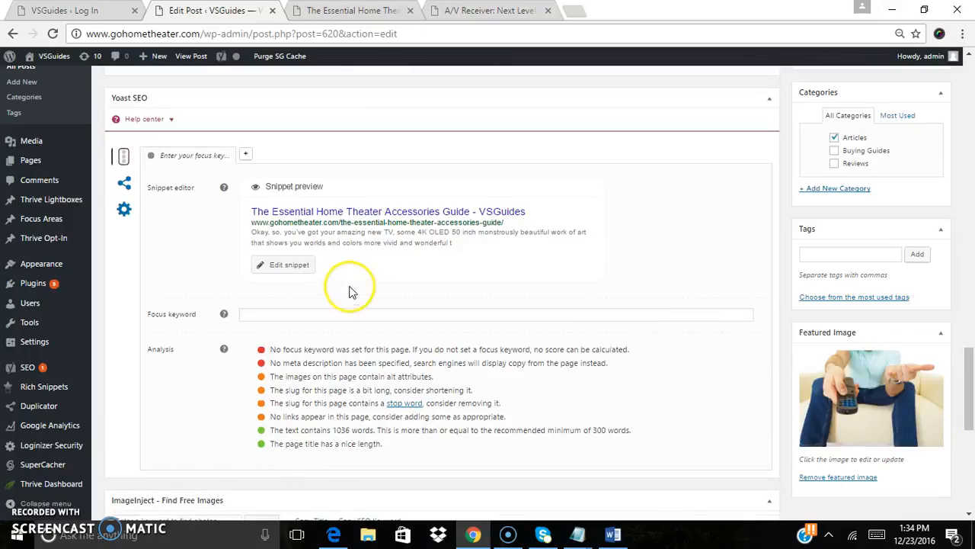
pyautogui.click(384, 239)
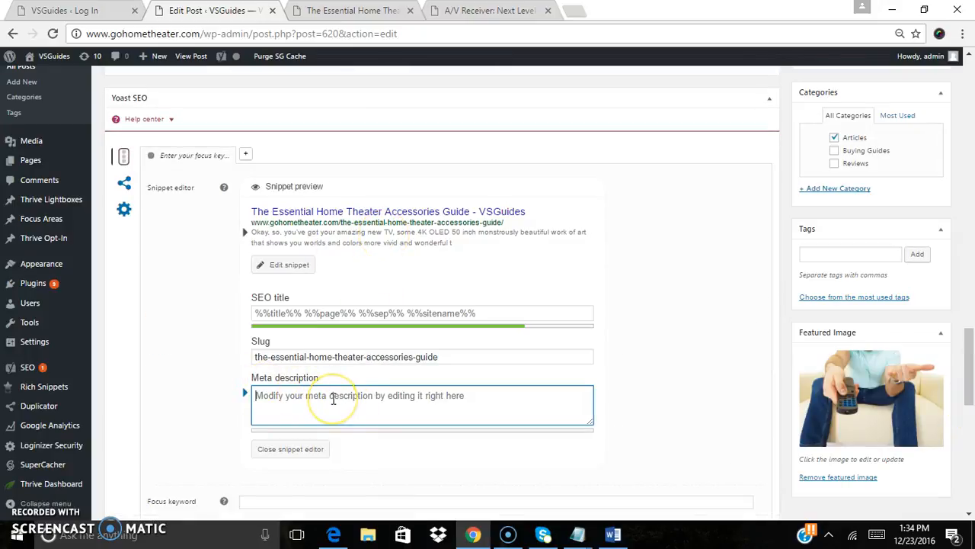
pyautogui.write('Home theater access')
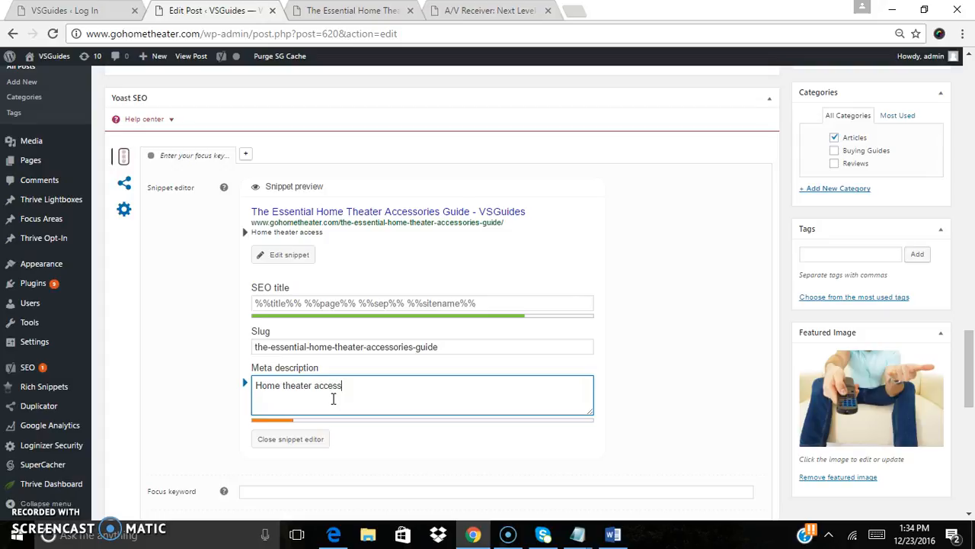
pyautogui.write('ories guide for')
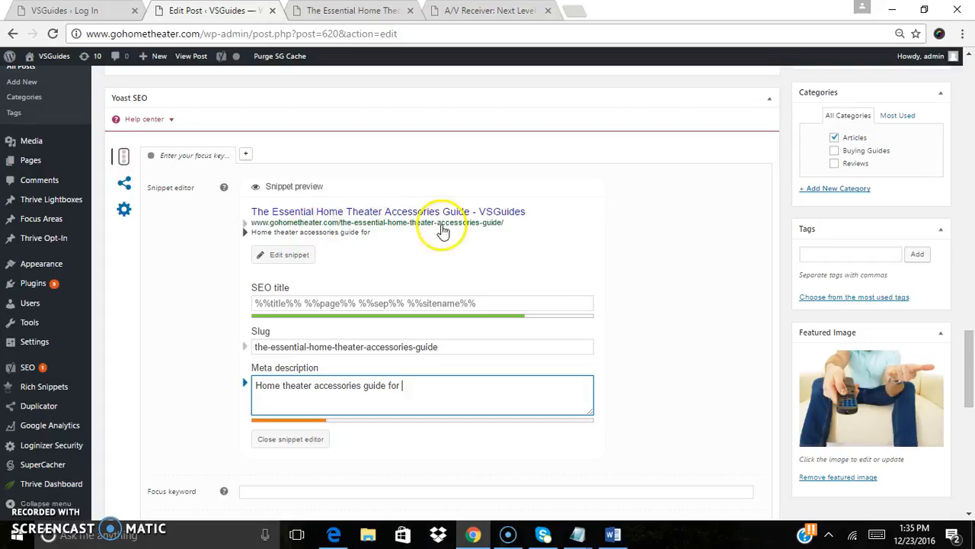
pyautogui.moveTo(968, 366); pyautogui.dragTo(966, 130)
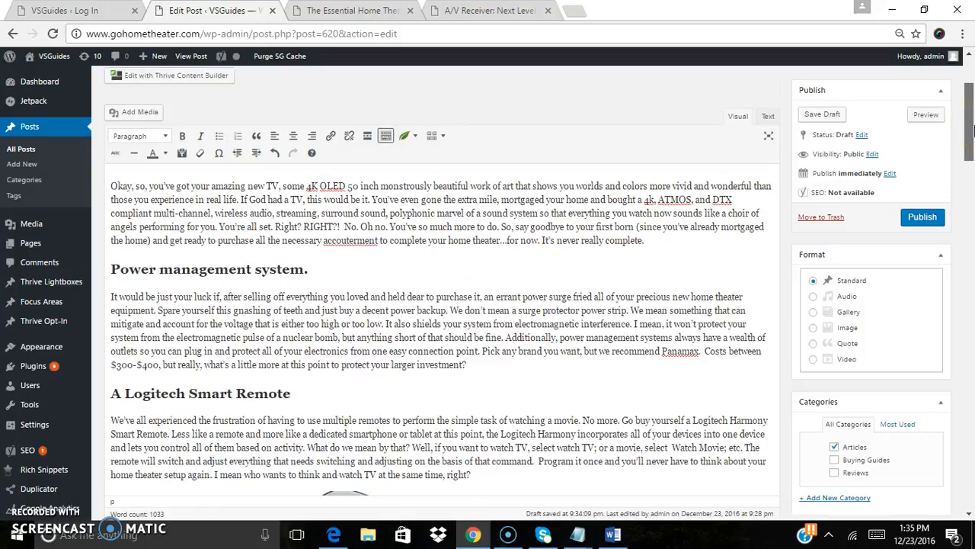